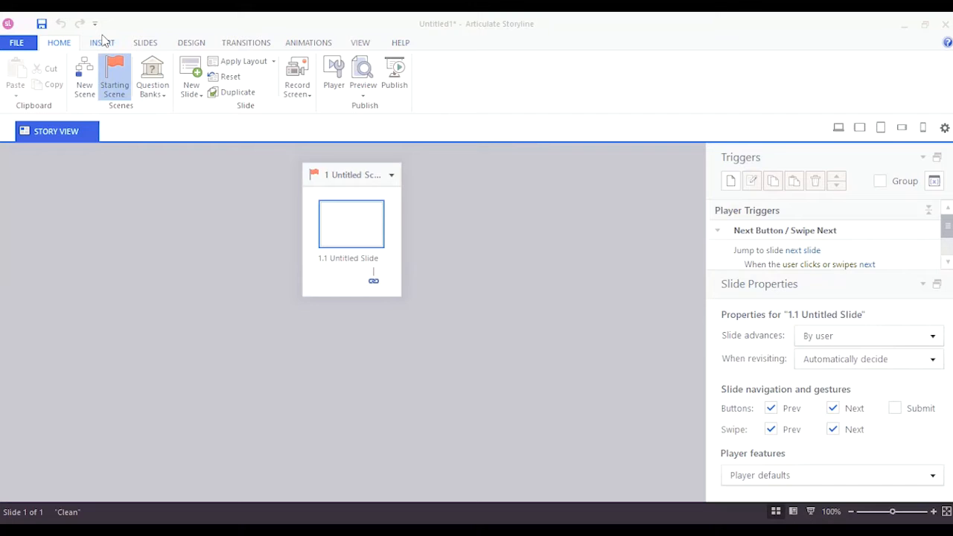
Open the untitled slide for editing and add a new slide layer to it
{"action": "left_click", "coordinate": [93, 44]}
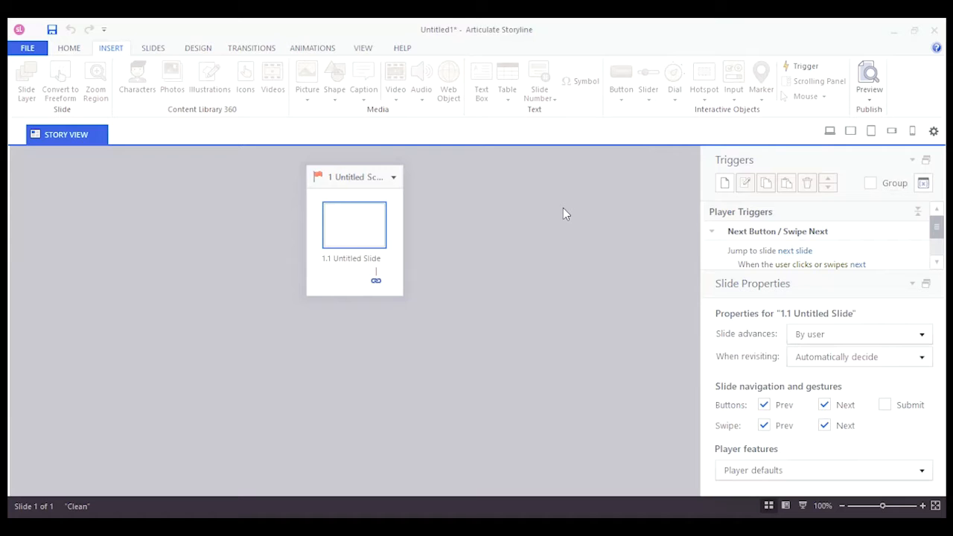
{"action": "double_click", "coordinate": [350, 230]}
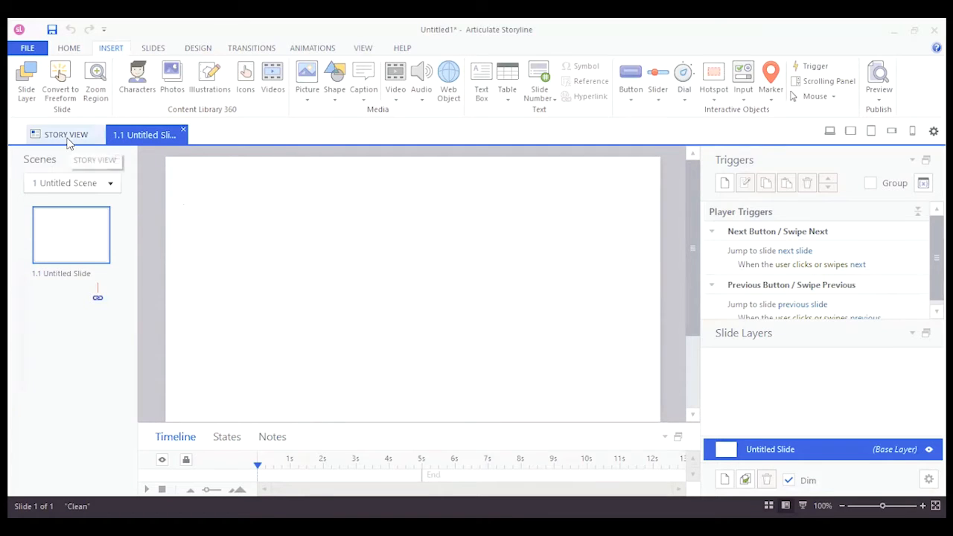
{"action": "left_click", "coordinate": [27, 93]}
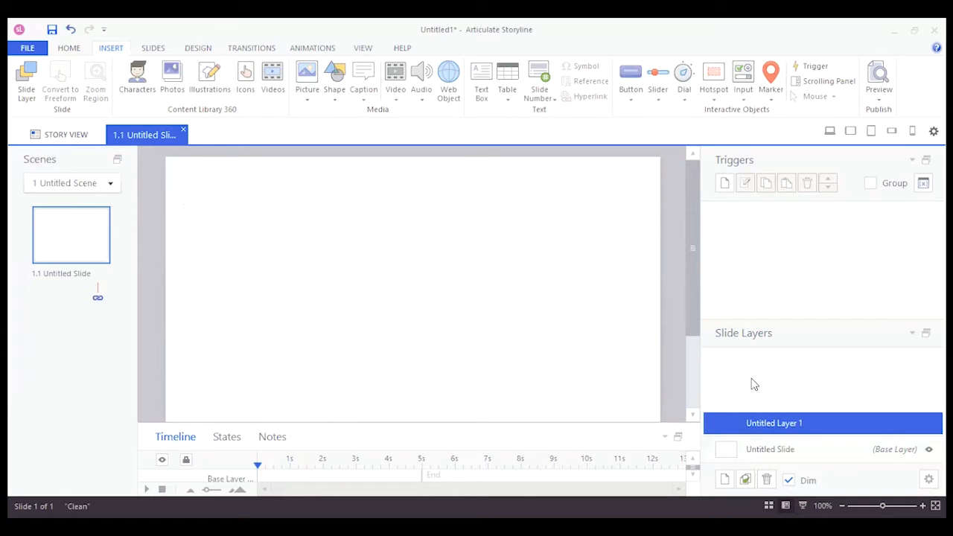
Rename the slide's base layer as "Lesson 1"
{"action": "left_click", "coordinate": [808, 447]}
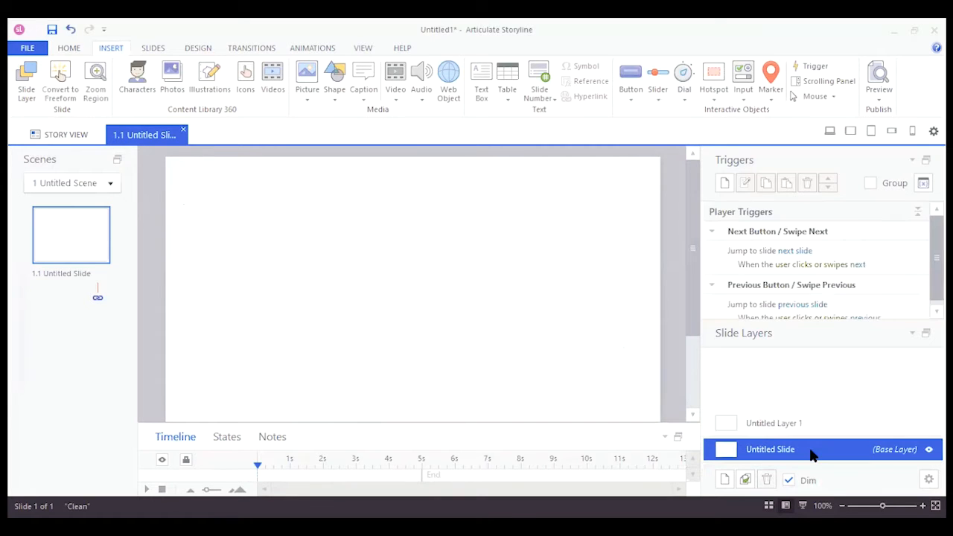
{"action": "double_click", "coordinate": [765, 450]}
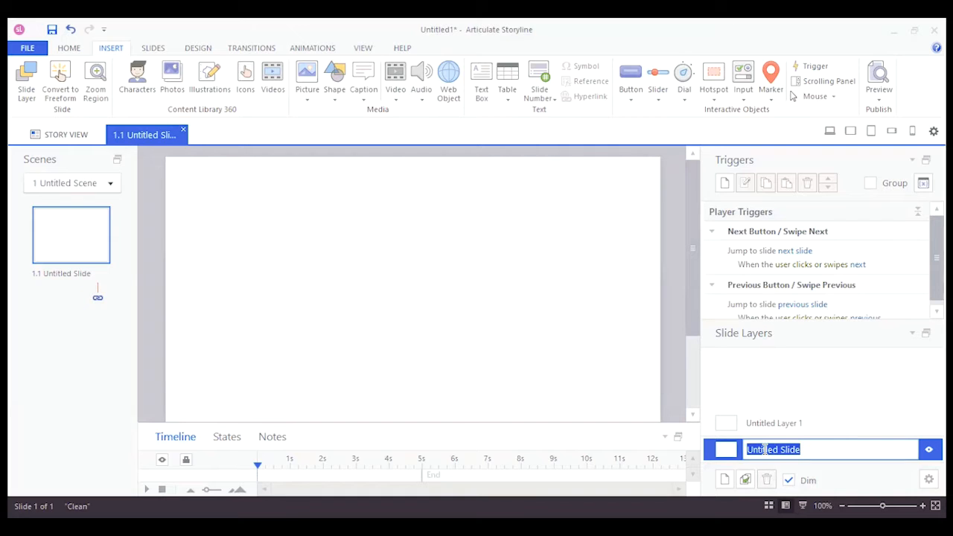
{"action": "type", "text": "LEsso"}
{"action": "key", "text": "BackSpace"}
{"action": "key", "text": "BackSpace"}
{"action": "key", "text": "BackSpace"}
{"action": "key", "text": "BackSpace"}
{"action": "type", "text": "ess"}
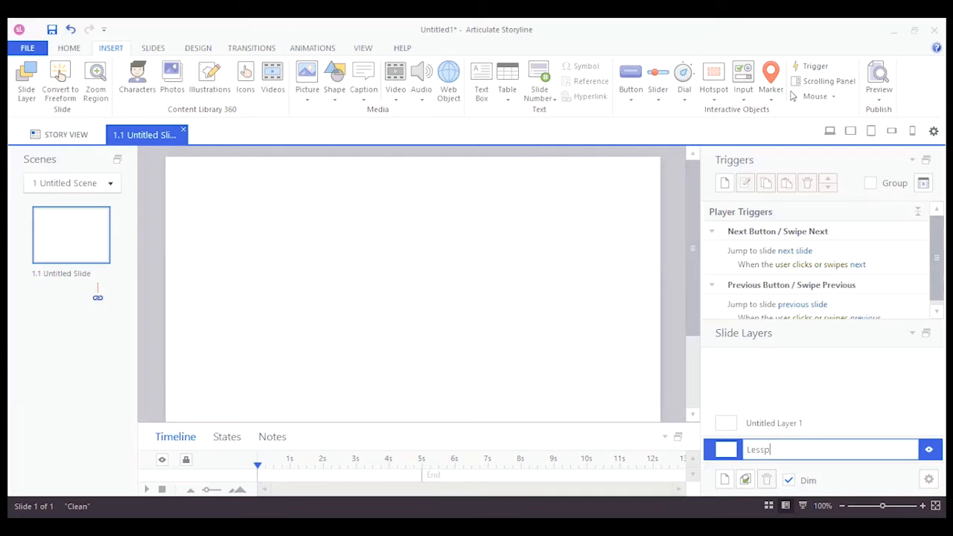
{"action": "type", "text": "on 1"}
{"action": "key", "text": "Return"}
Rename the new layer above the base layer as "Lesson 1 _ Layer"
{"action": "left_click", "coordinate": [771, 423]}
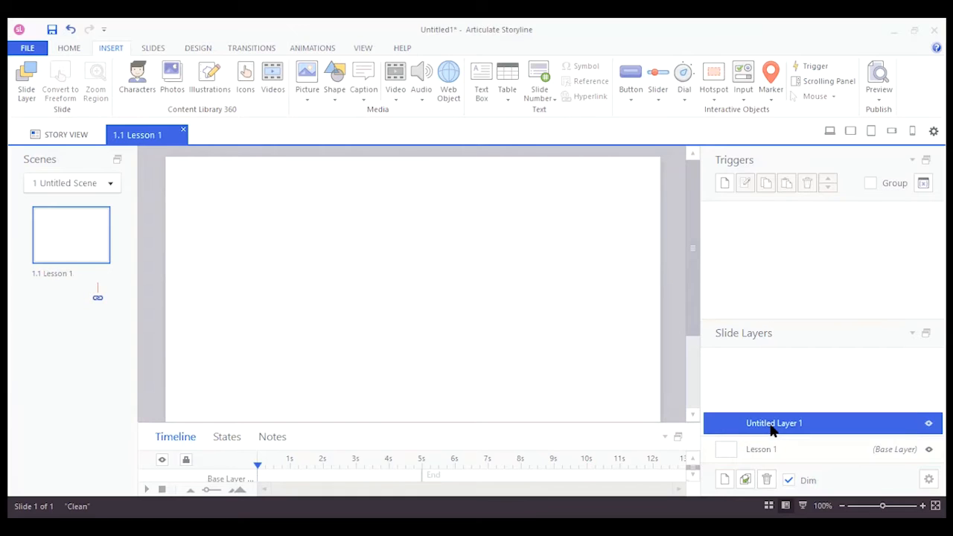
{"action": "left_click", "coordinate": [771, 423]}
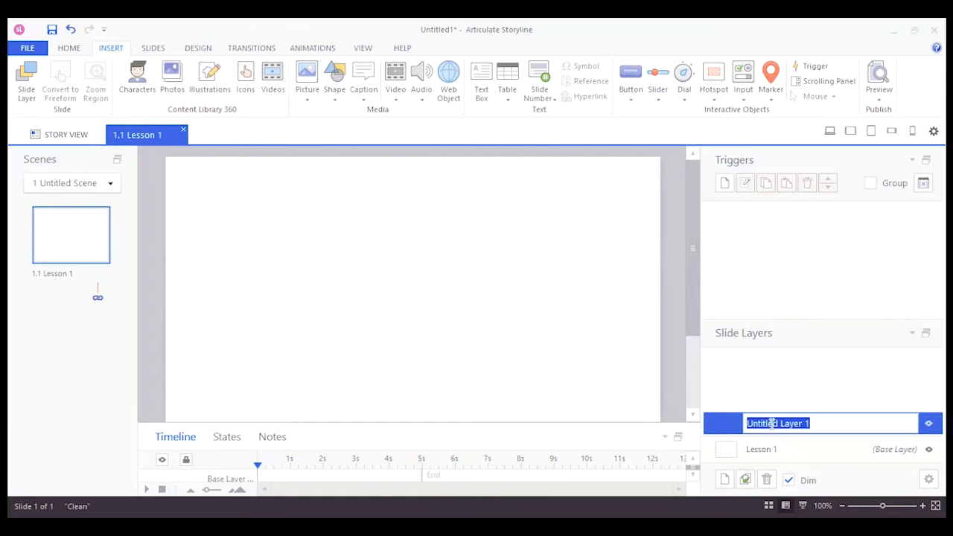
{"action": "type", "text": "Lesson 1 _ Layer"}
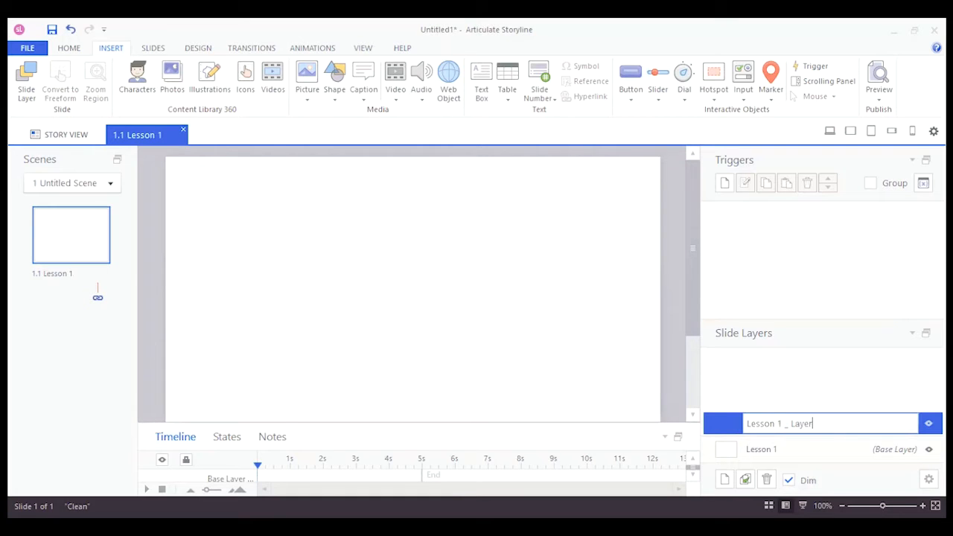
{"action": "left_click", "coordinate": [630, 392]}
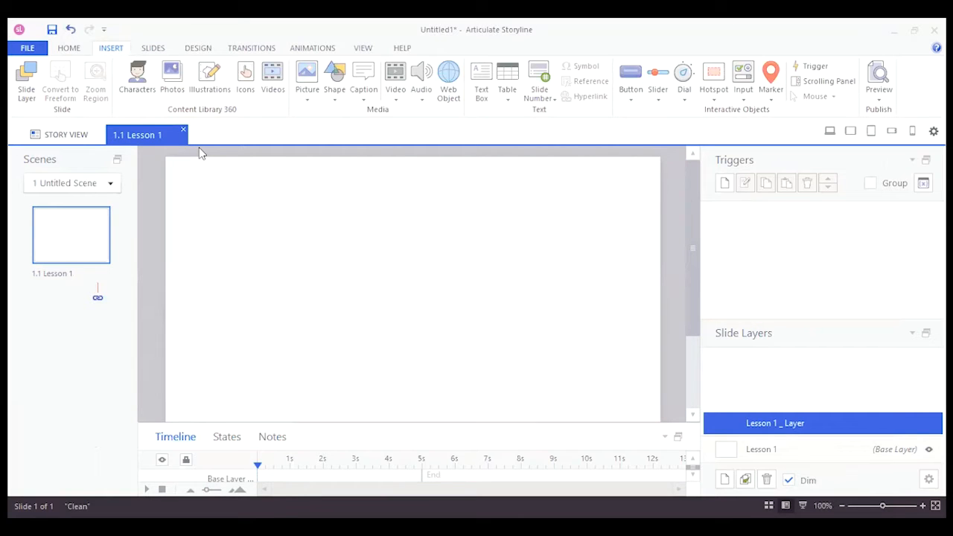
Download the photographic character Laura from the Content Library 360 characters and browse the other available characters
{"action": "left_click", "coordinate": [144, 104]}
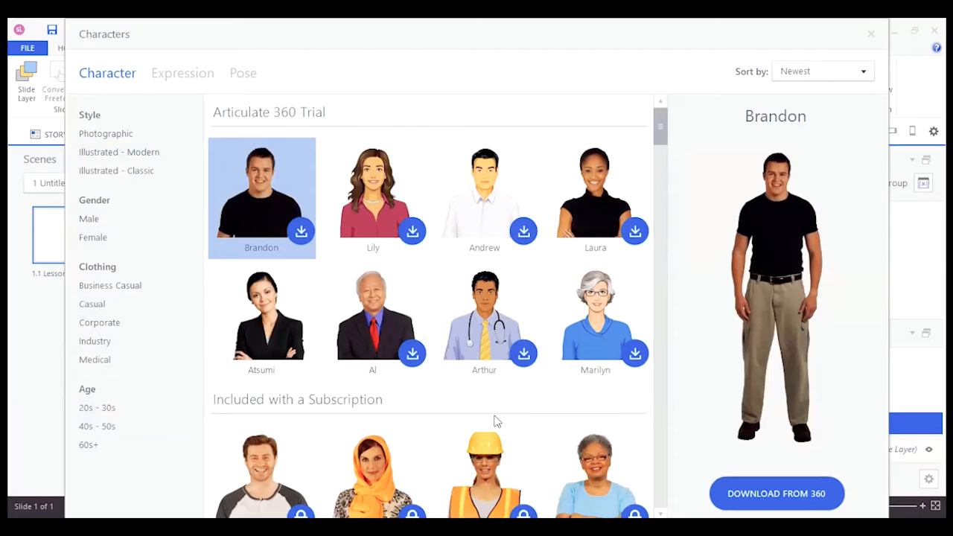
{"action": "mouse_move", "coordinate": [593, 357]}
{"action": "mouse_move", "coordinate": [636, 235]}
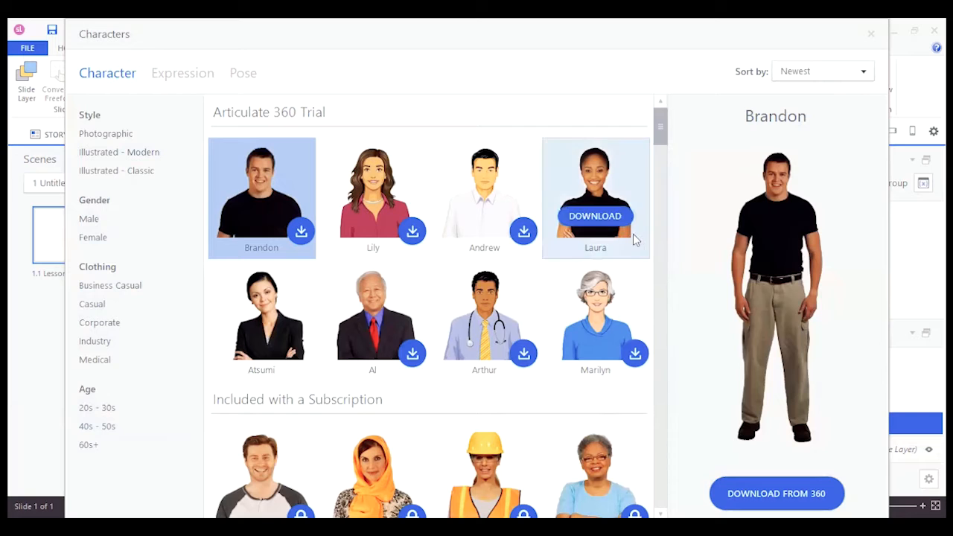
{"action": "left_click", "coordinate": [610, 217]}
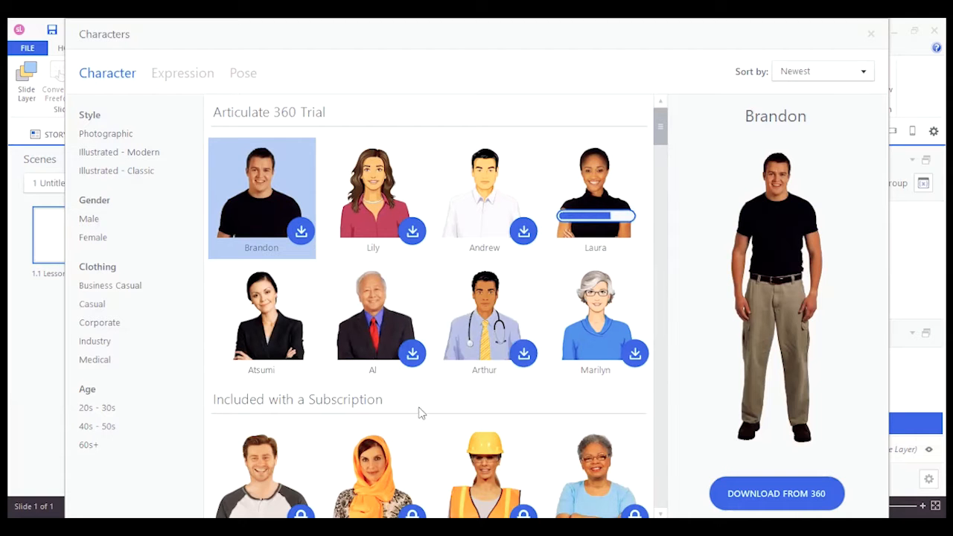
{"action": "scroll", "coordinate": [456, 420], "scroll_direction": "down", "scroll_amount": 5}
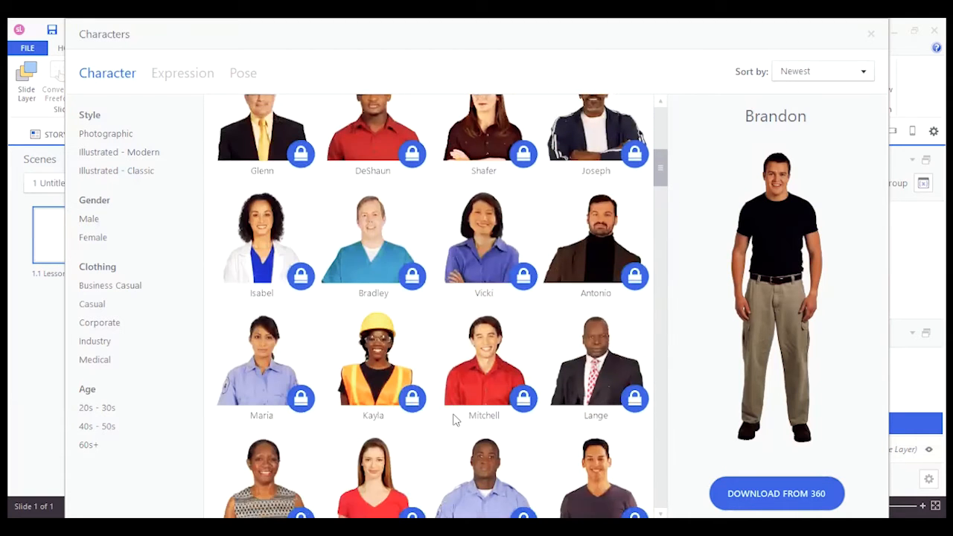
{"action": "scroll", "coordinate": [456, 419], "scroll_direction": "down", "scroll_amount": 10}
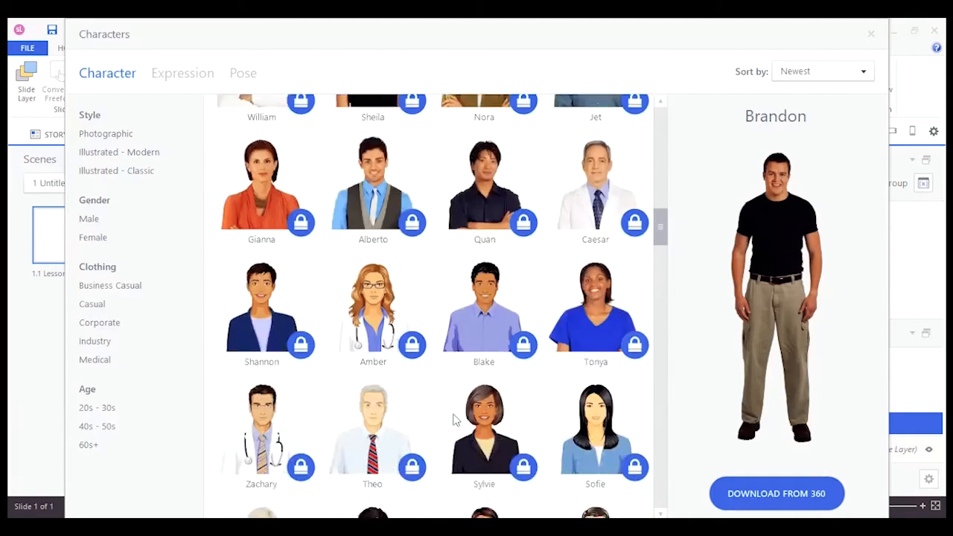
{"action": "scroll", "coordinate": [456, 420], "scroll_direction": "down", "scroll_amount": 5}
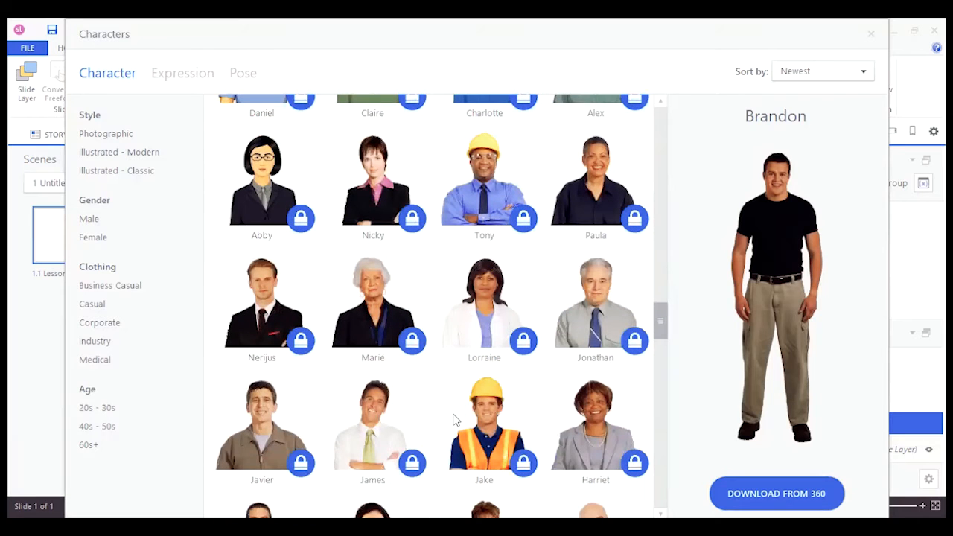
{"action": "scroll", "coordinate": [456, 419], "scroll_direction": "down", "scroll_amount": 5}
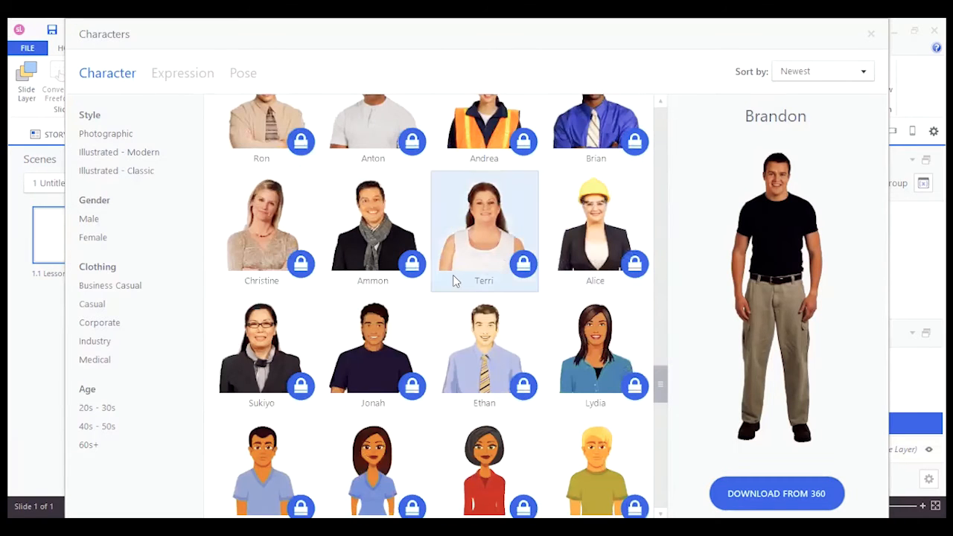
{"action": "scroll", "coordinate": [454, 277], "scroll_direction": "up", "scroll_amount": 20}
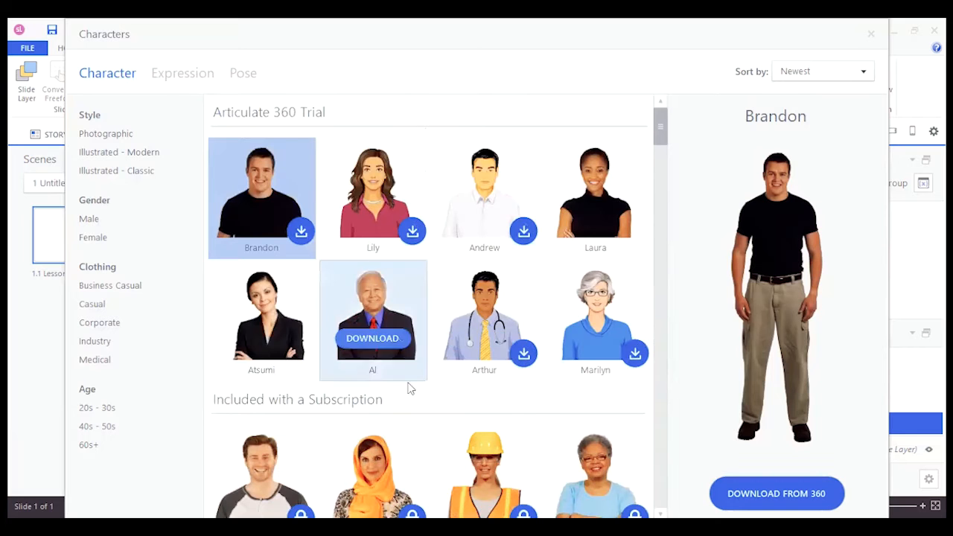
Insert the Laura character on the layer in a Positive, Talking pose with one arm extended sideways
{"action": "left_click", "coordinate": [581, 221]}
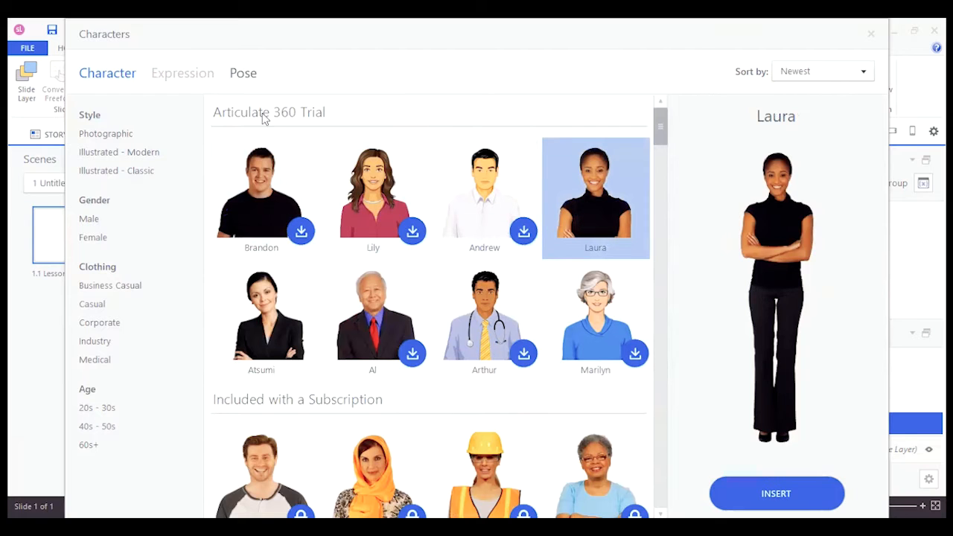
{"action": "left_click", "coordinate": [244, 74]}
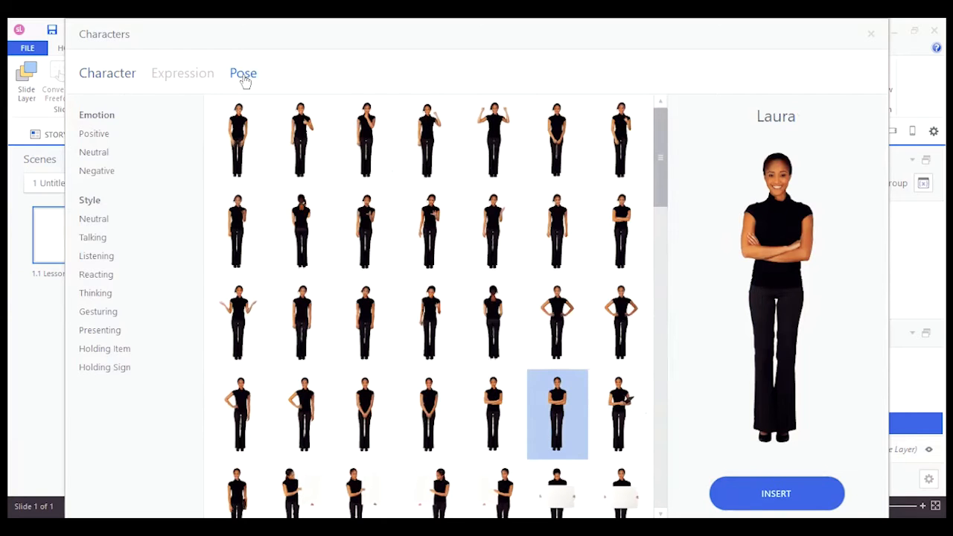
{"action": "left_click", "coordinate": [143, 135]}
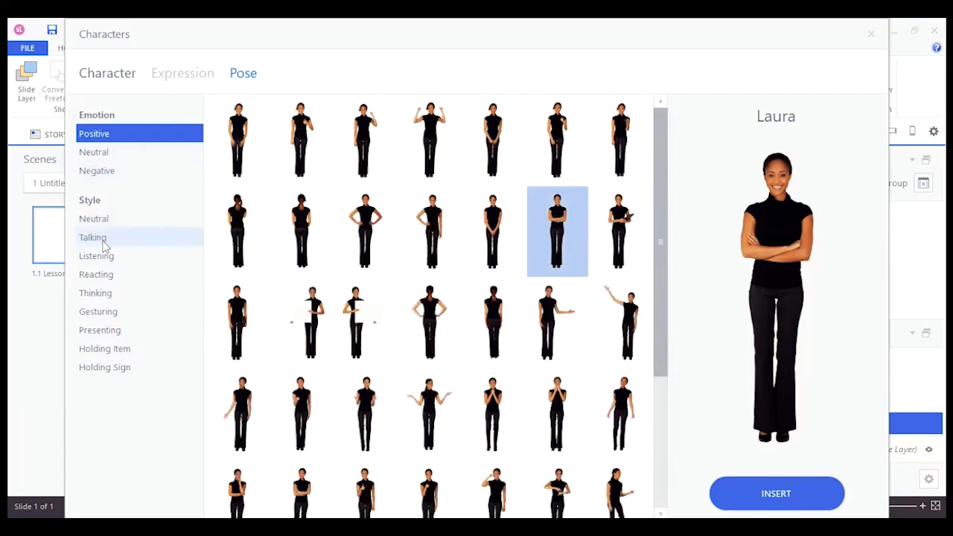
{"action": "left_click", "coordinate": [104, 240]}
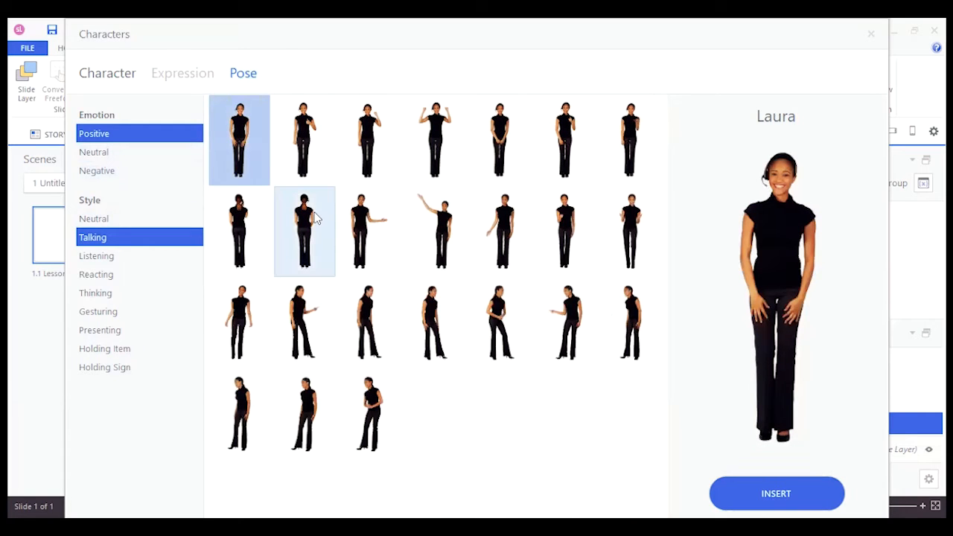
{"action": "left_click", "coordinate": [376, 235]}
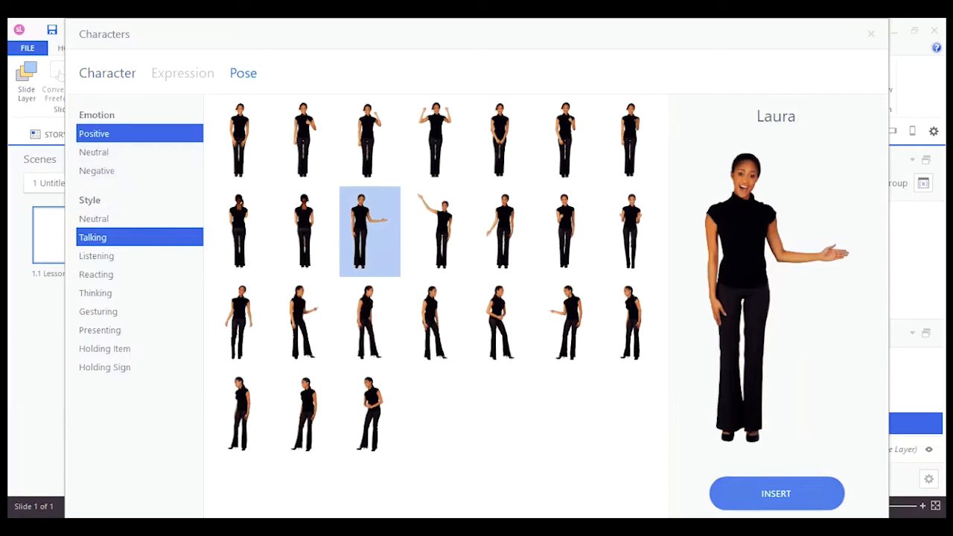
{"action": "left_click", "coordinate": [776, 493]}
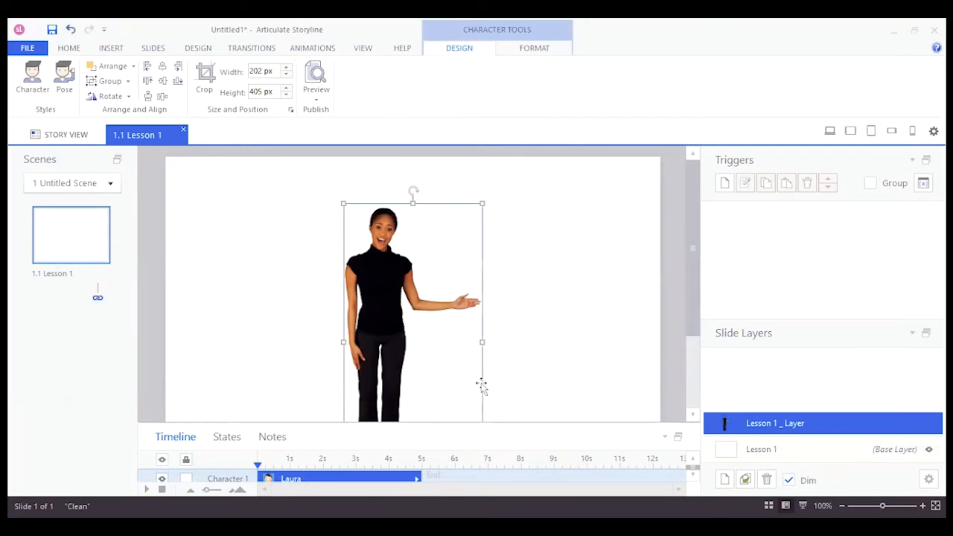
Move the character to the slide's upper left area and enlarge it proportionally to about 235 by 471 px
{"action": "left_click_drag", "start_coordinate": [428, 375], "coordinate": [297, 338]}
{"action": "scroll", "coordinate": [297, 340], "scroll_direction": "down", "scroll_amount": 3}
{"action": "scroll", "coordinate": [298, 336], "scroll_direction": "up", "scroll_amount": 3}
{"action": "scroll", "coordinate": [298, 340], "scroll_direction": "down", "scroll_amount": 3}
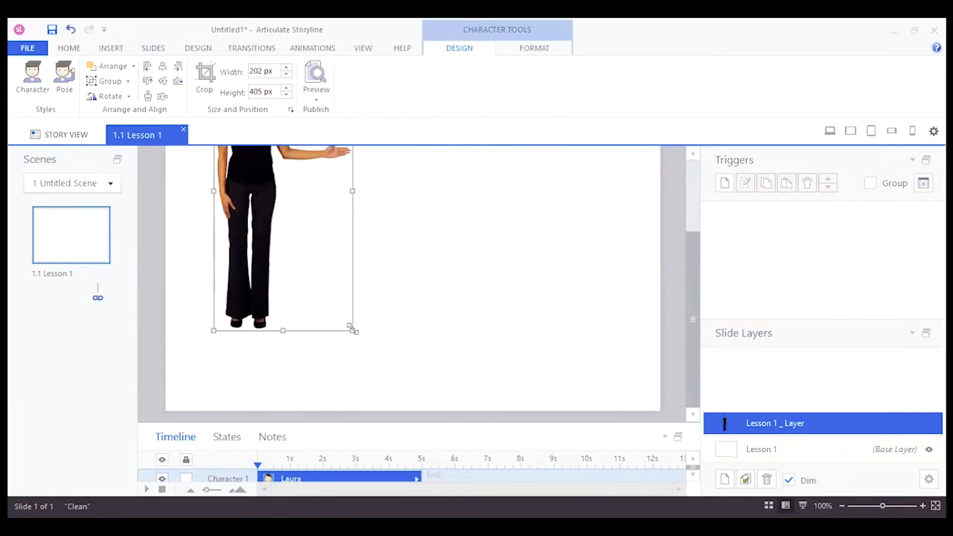
{"action": "left_click_drag", "start_coordinate": [352, 329], "coordinate": [404, 377]}
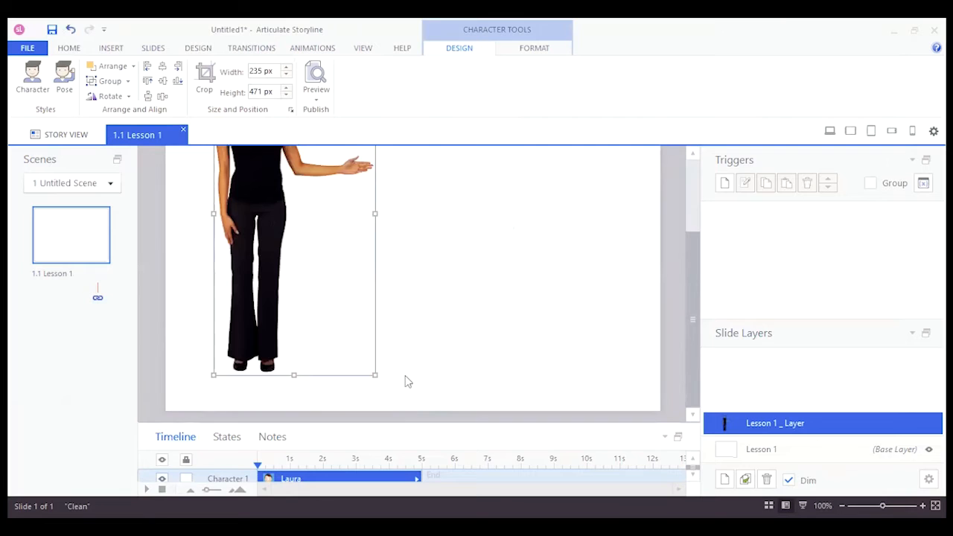
{"action": "scroll", "coordinate": [408, 382], "scroll_direction": "up", "scroll_amount": 3}
{"action": "scroll", "coordinate": [408, 381], "scroll_direction": "down", "scroll_amount": 3}
Crop the character below the hips to about 226 by 273 px, cutting off the legs
{"action": "left_click", "coordinate": [201, 90]}
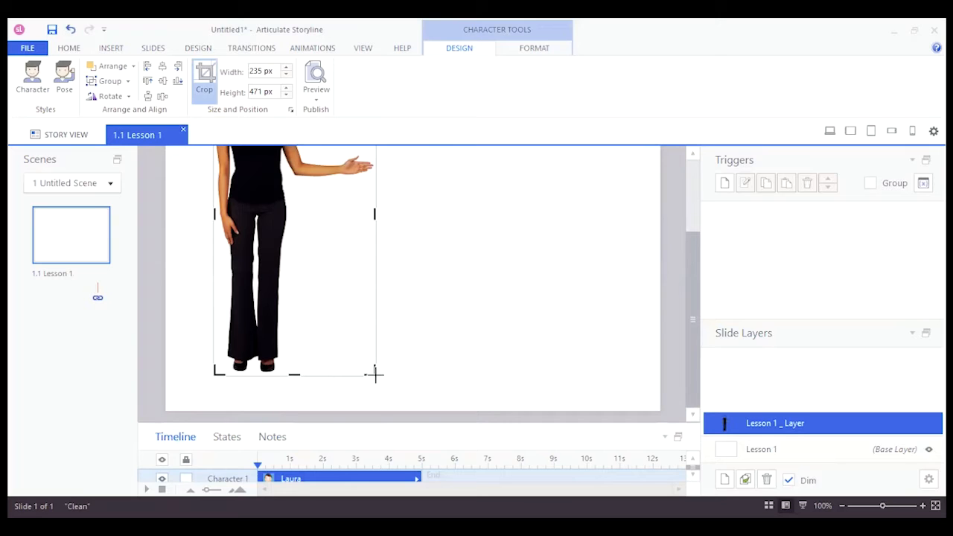
{"action": "left_click_drag", "start_coordinate": [374, 374], "coordinate": [371, 234]}
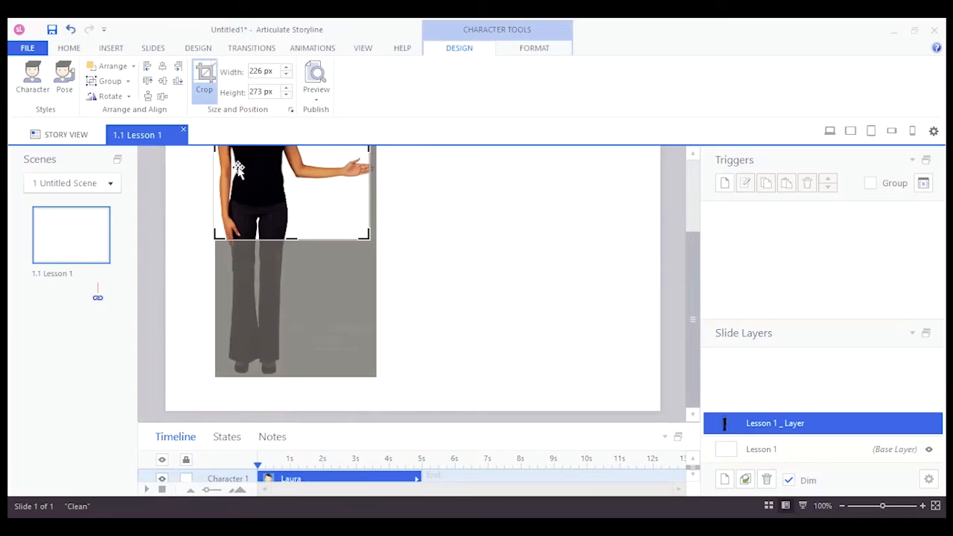
{"action": "left_click", "coordinate": [202, 91]}
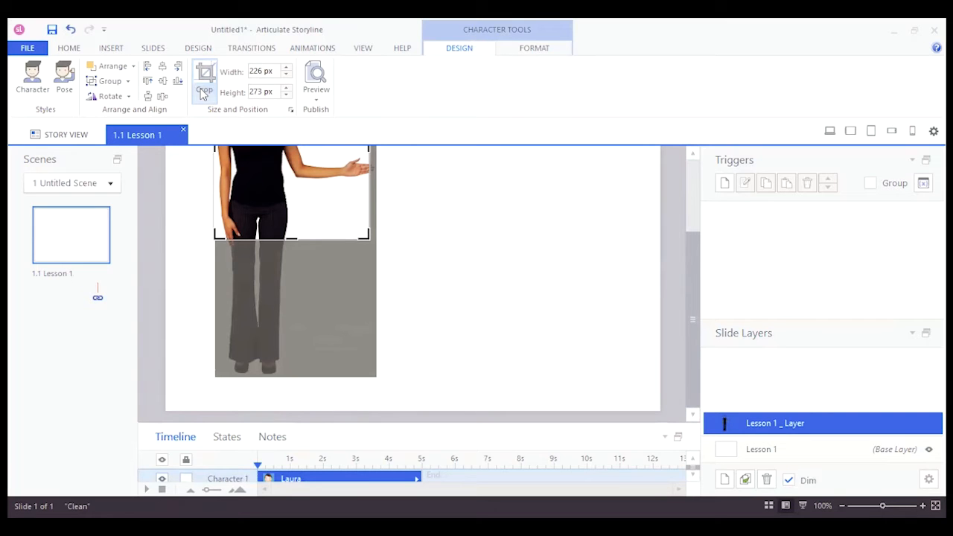
{"action": "scroll", "coordinate": [438, 278], "scroll_direction": "up", "scroll_amount": 3}
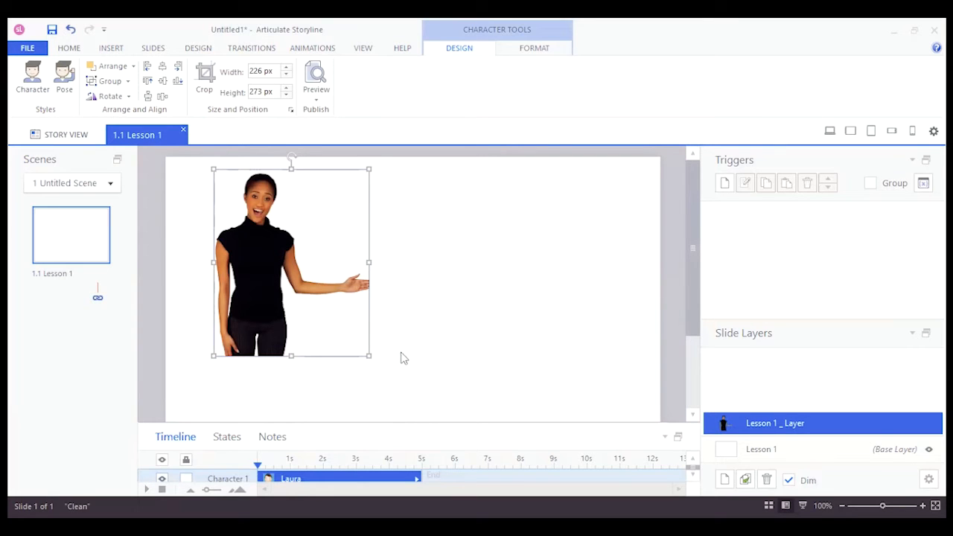
Move the cropped character lower on the slide and enlarge it proportionally to about 249 by 301 px
{"action": "left_click_drag", "start_coordinate": [263, 259], "coordinate": [263, 318]}
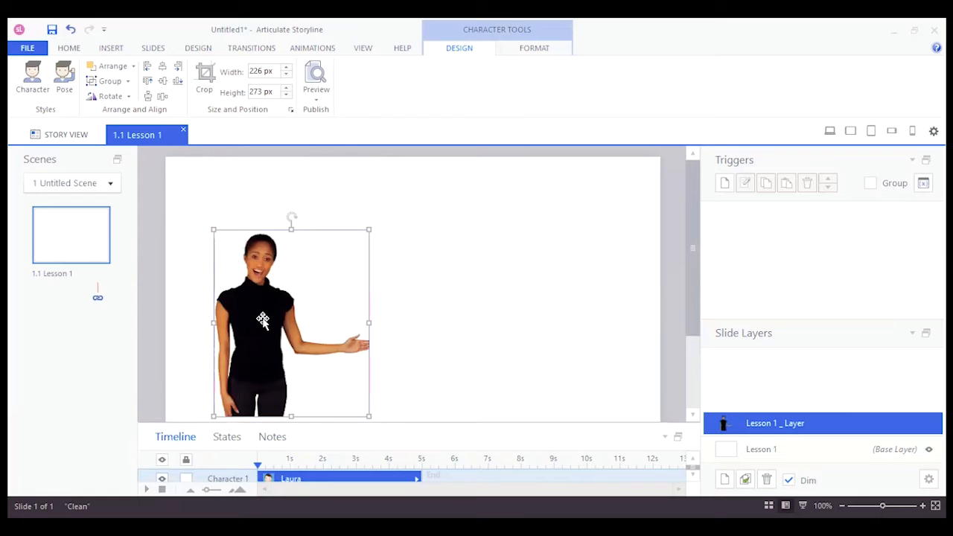
{"action": "scroll", "coordinate": [364, 385], "scroll_direction": "down", "scroll_amount": 3}
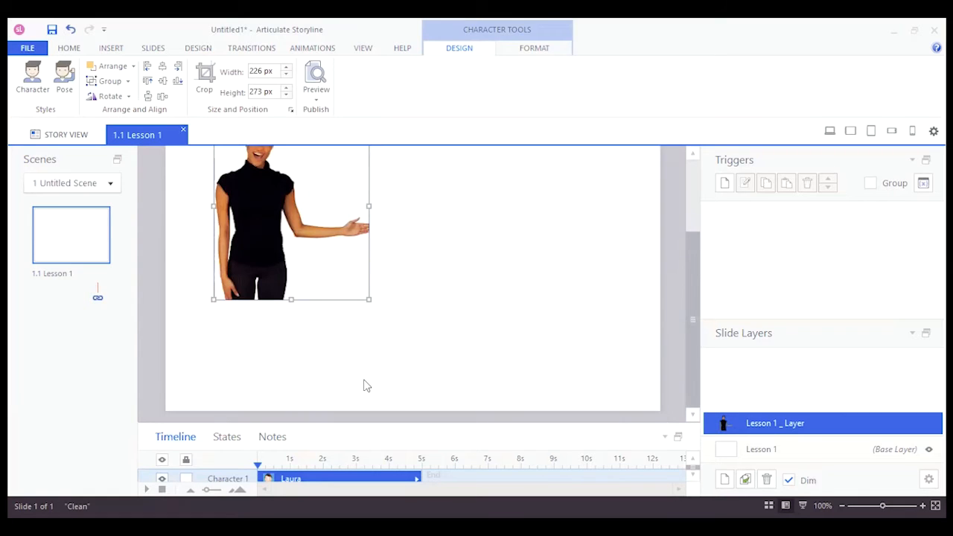
{"action": "left_click_drag", "start_coordinate": [370, 301], "coordinate": [415, 323]}
{"action": "scroll", "coordinate": [476, 279], "scroll_direction": "up", "scroll_amount": 3}
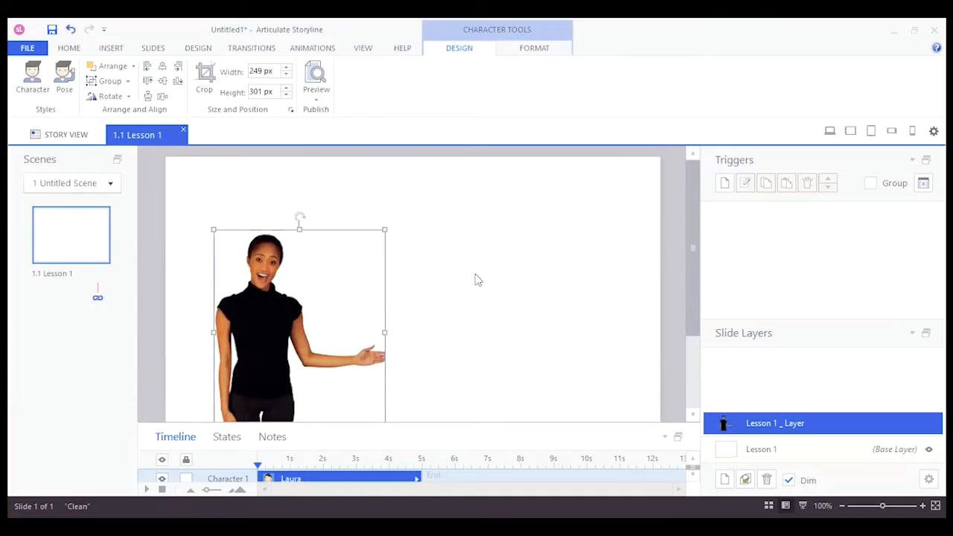
{"action": "left_click", "coordinate": [476, 279]}
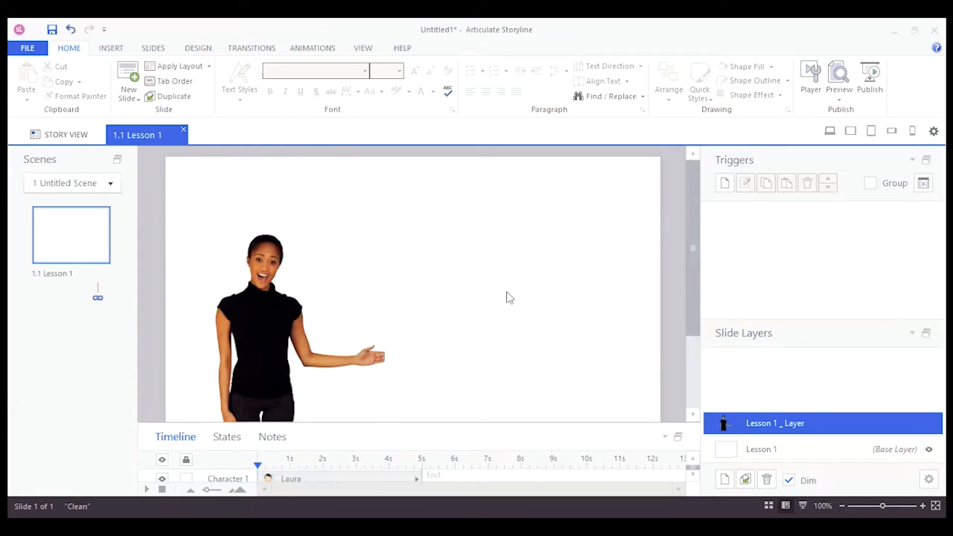
Search the Content Library photos for "books" to add to the Lesson 1 layer
{"action": "left_click", "coordinate": [111, 48]}
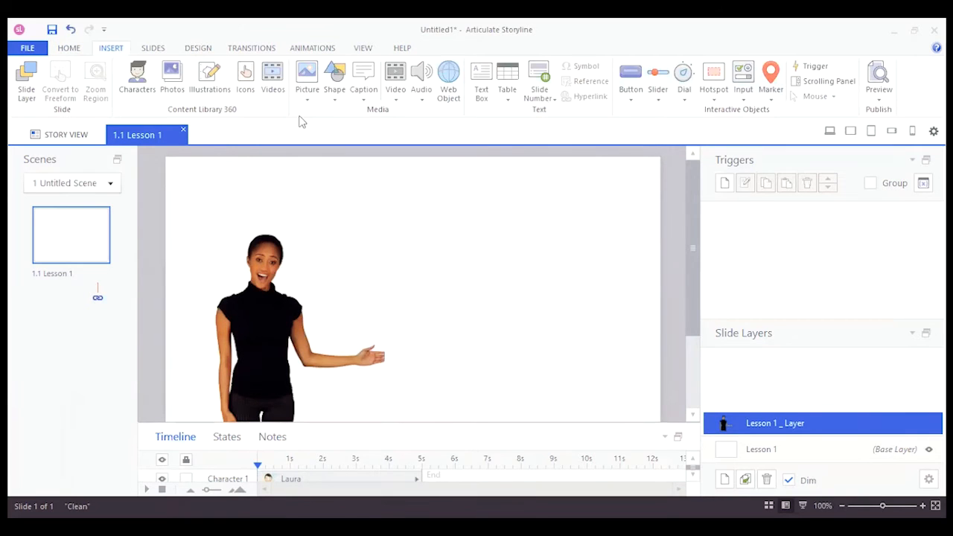
{"action": "left_click", "coordinate": [172, 87]}
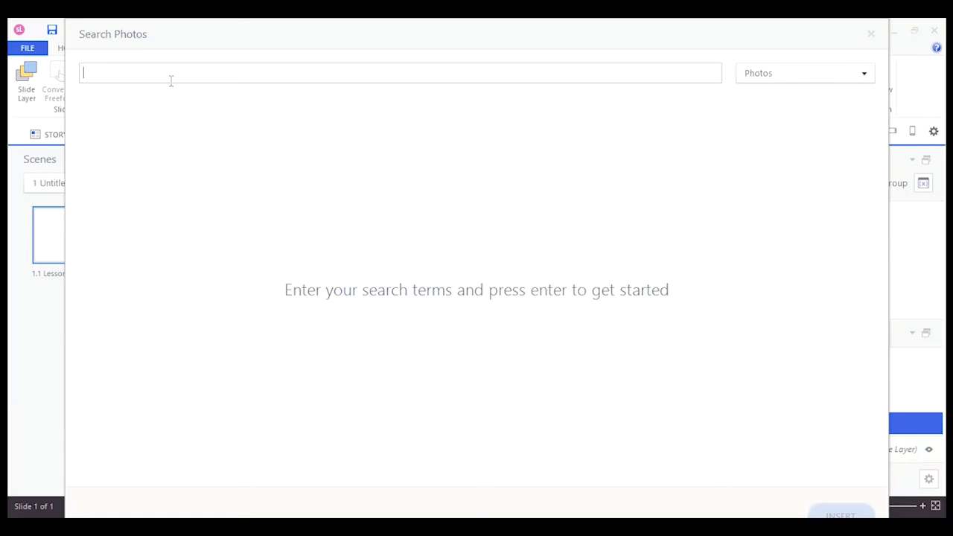
{"action": "type", "text": "books"}
{"action": "key", "text": "Return"}
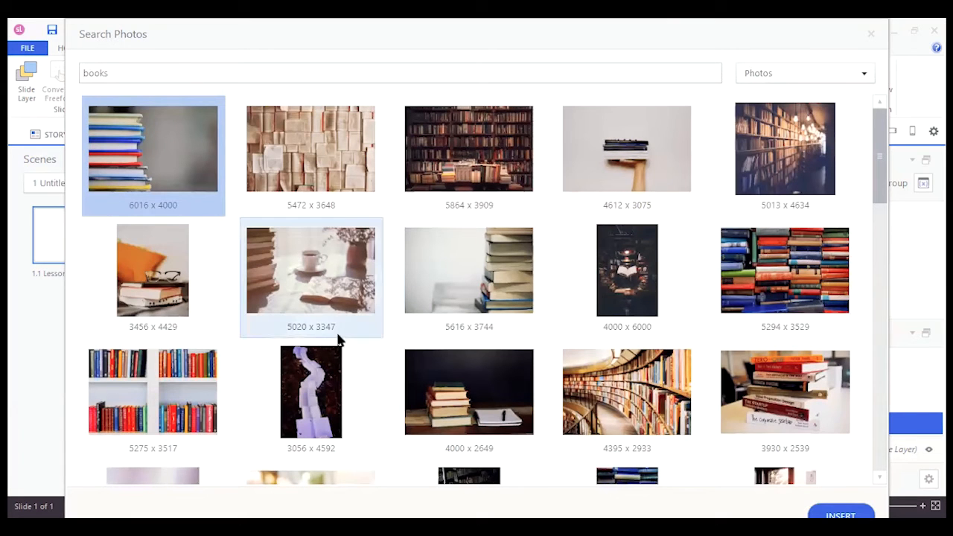
Insert the 5715 x 3800 photo of dark shelves filled with colourful books onto the layer
{"action": "scroll", "coordinate": [477, 297], "scroll_direction": "down", "scroll_amount": 10}
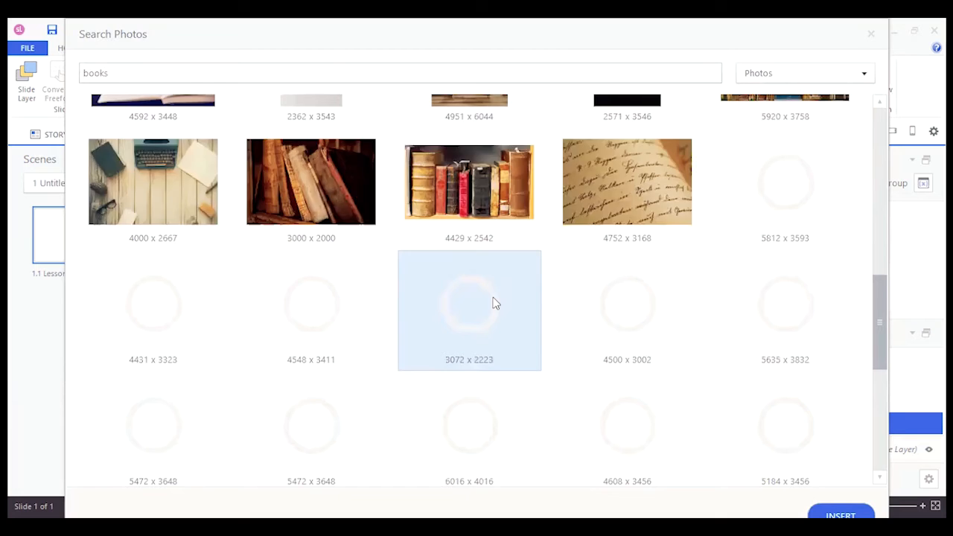
{"action": "scroll", "coordinate": [494, 303], "scroll_direction": "down", "scroll_amount": 5}
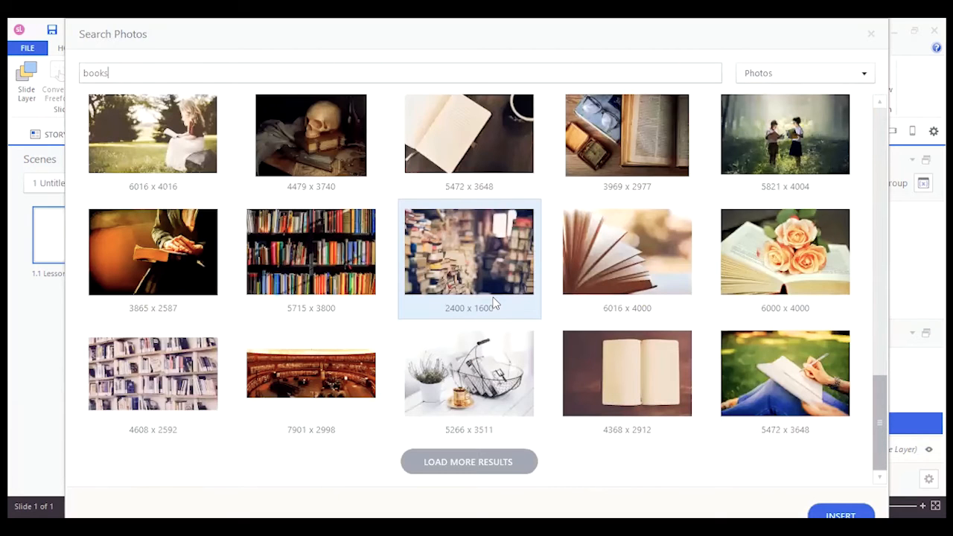
{"action": "scroll", "coordinate": [495, 303], "scroll_direction": "up", "scroll_amount": 5}
{"action": "scroll", "coordinate": [495, 303], "scroll_direction": "up", "scroll_amount": 3}
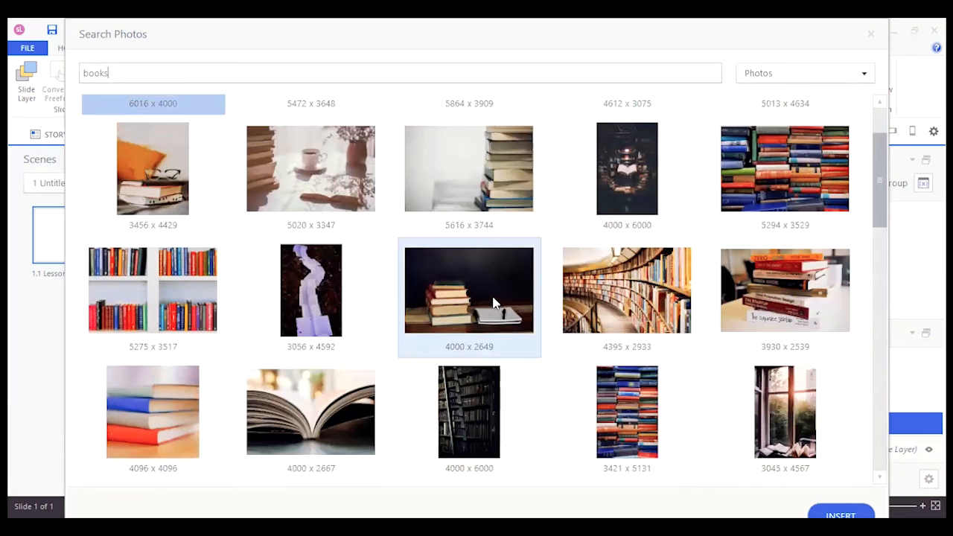
{"action": "scroll", "coordinate": [494, 303], "scroll_direction": "up", "scroll_amount": 1}
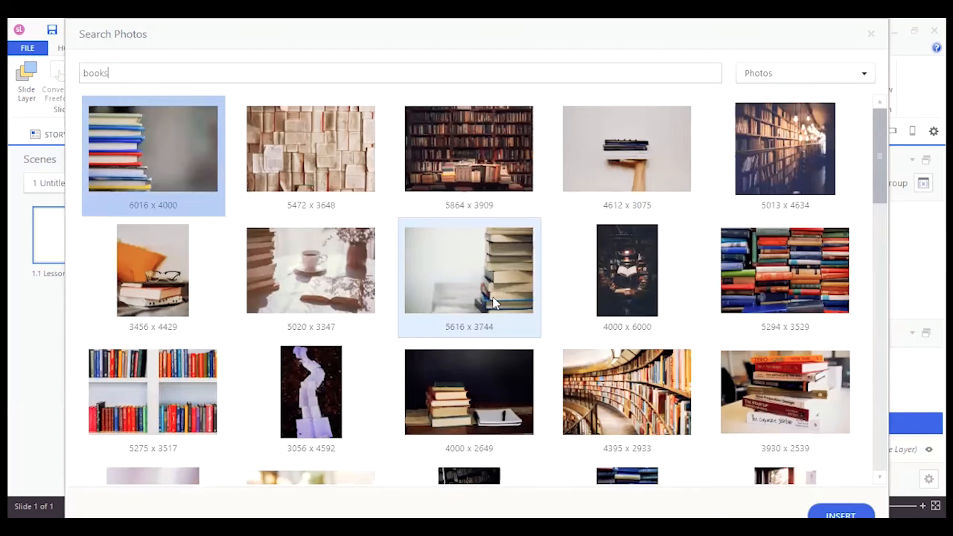
{"action": "scroll", "coordinate": [494, 303], "scroll_direction": "down", "scroll_amount": 5}
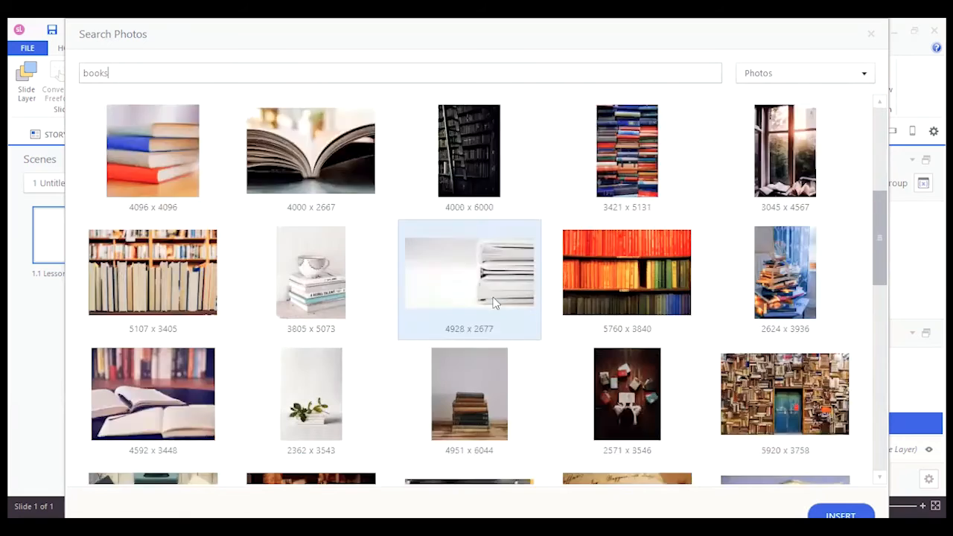
{"action": "scroll", "coordinate": [494, 303], "scroll_direction": "down", "scroll_amount": 5}
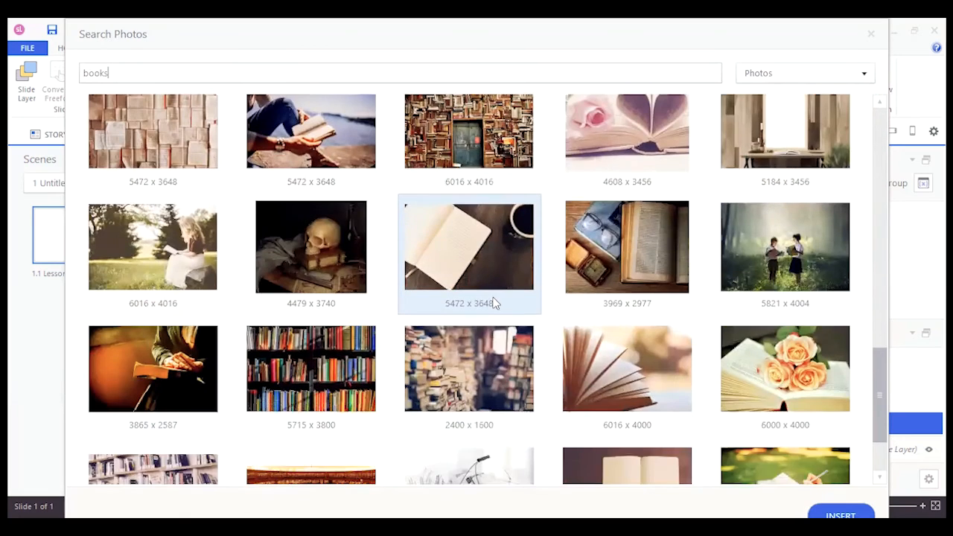
{"action": "scroll", "coordinate": [494, 303], "scroll_direction": "down", "scroll_amount": 3}
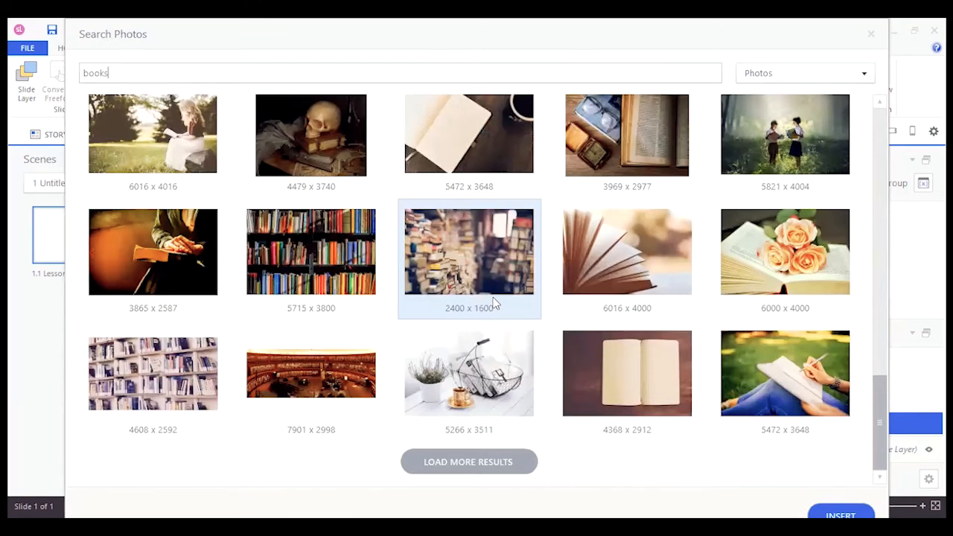
{"action": "left_click", "coordinate": [340, 251]}
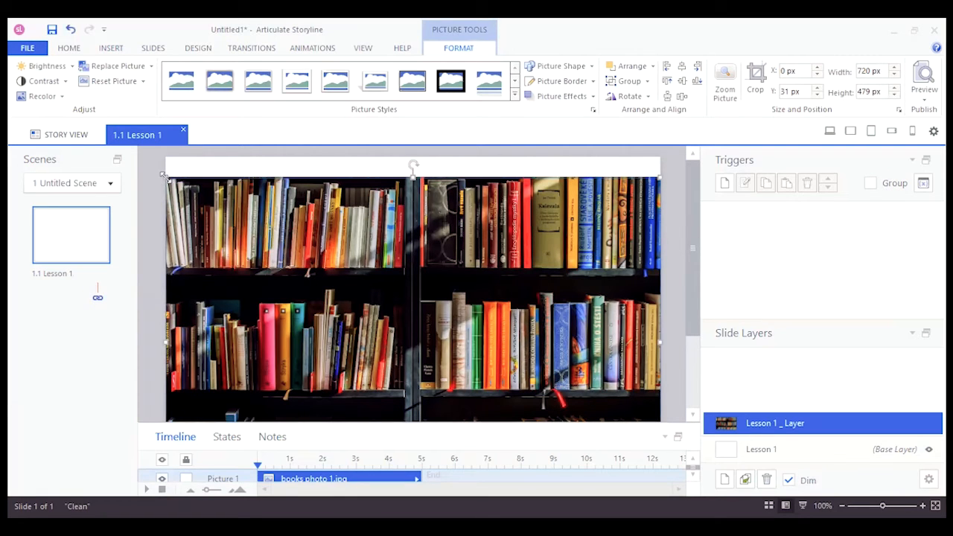
Shrink the bookshelf photo proportionally to about 310 by 206 px and place it beside the character's outstretched hand
{"action": "left_click_drag", "start_coordinate": [164, 176], "coordinate": [300, 270]}
{"action": "left_click_drag", "start_coordinate": [409, 270], "coordinate": [444, 291]}
{"action": "scroll", "coordinate": [445, 290], "scroll_direction": "down", "scroll_amount": 3}
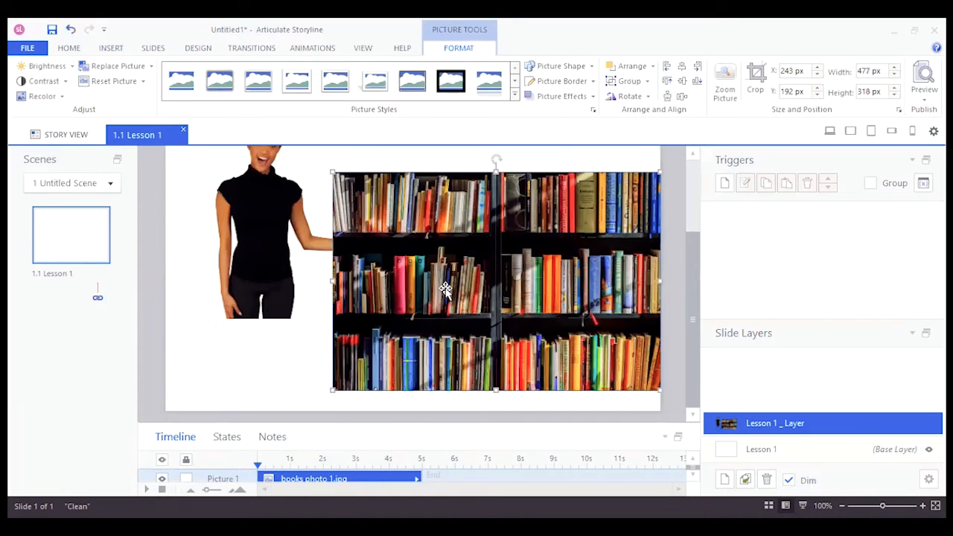
{"action": "left_click_drag", "start_coordinate": [332, 392], "coordinate": [447, 365]}
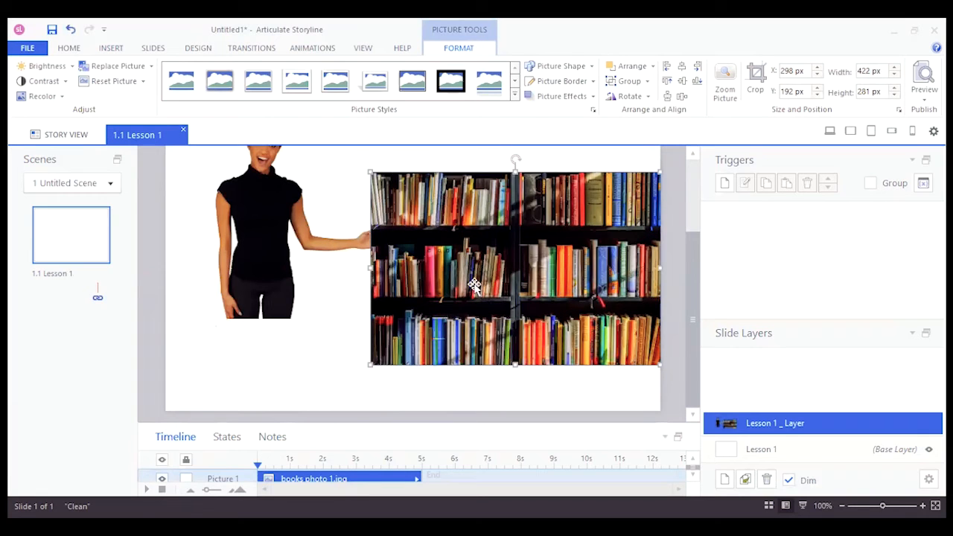
{"action": "left_click_drag", "start_coordinate": [370, 366], "coordinate": [448, 314]}
{"action": "left_click_drag", "start_coordinate": [522, 259], "coordinate": [480, 214]}
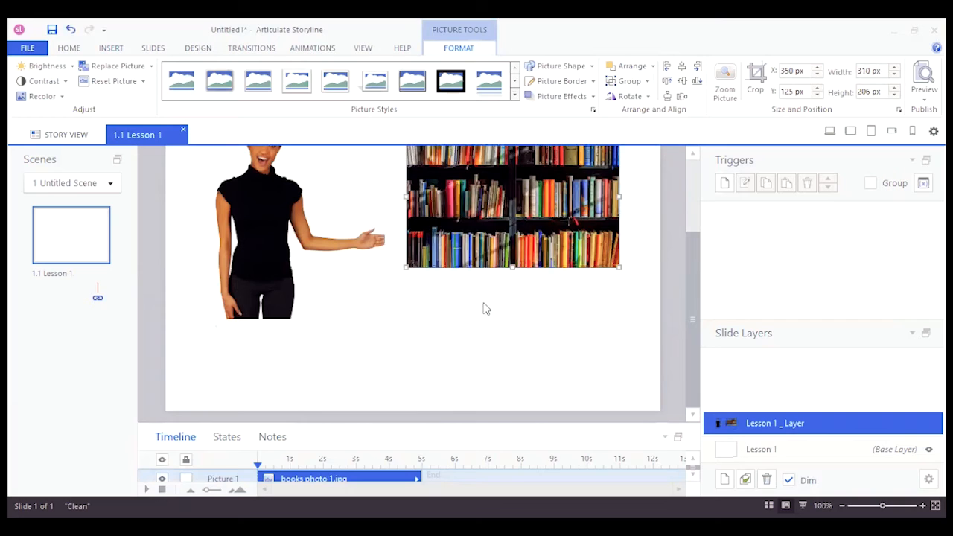
Enlarge the bookshelf photo proportionally to about 355 by 236 px, position it at about X 335, Y 81 px, and deselect it
{"action": "scroll", "coordinate": [483, 308], "scroll_direction": "up", "scroll_amount": 2}
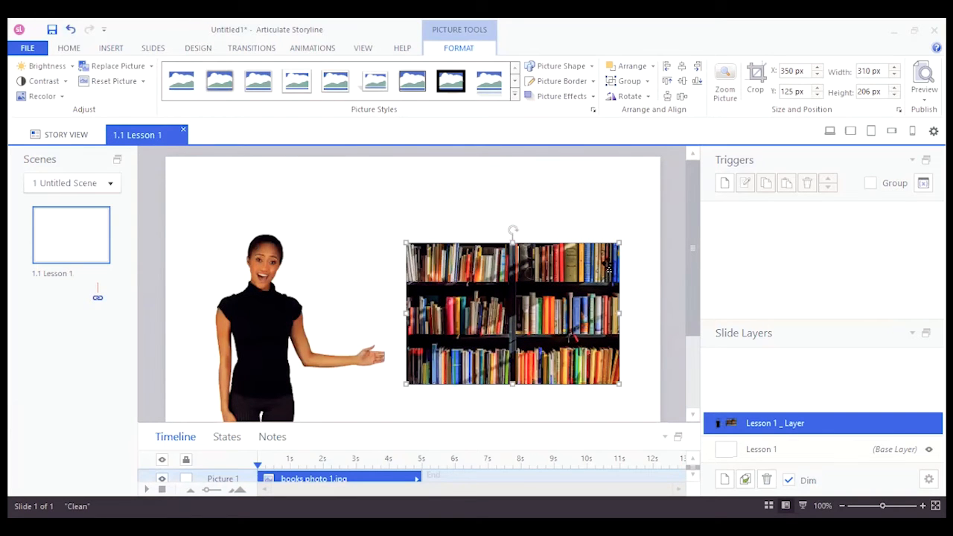
{"action": "left_click_drag", "start_coordinate": [619, 240], "coordinate": [609, 221]}
{"action": "left_click_drag", "start_coordinate": [551, 295], "coordinate": [542, 287]}
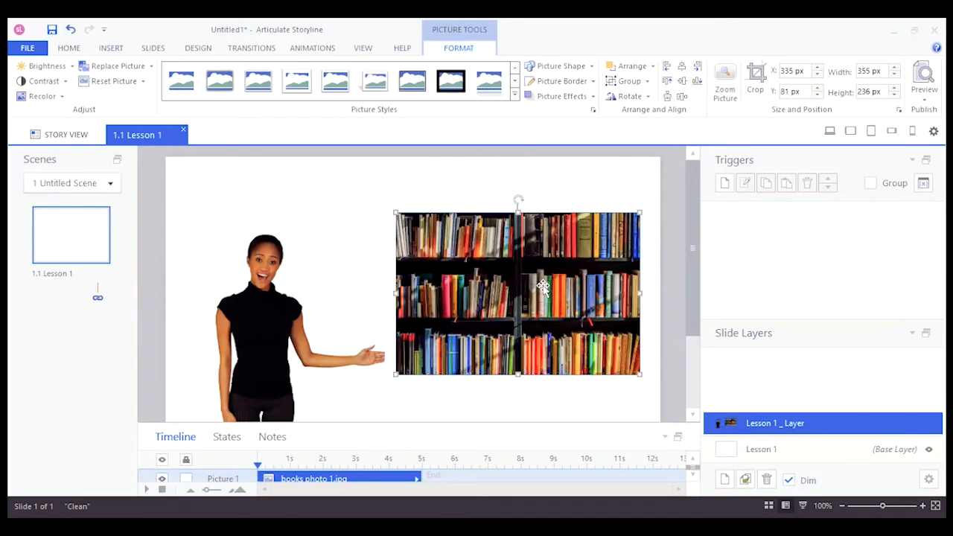
{"action": "left_click", "coordinate": [545, 404]}
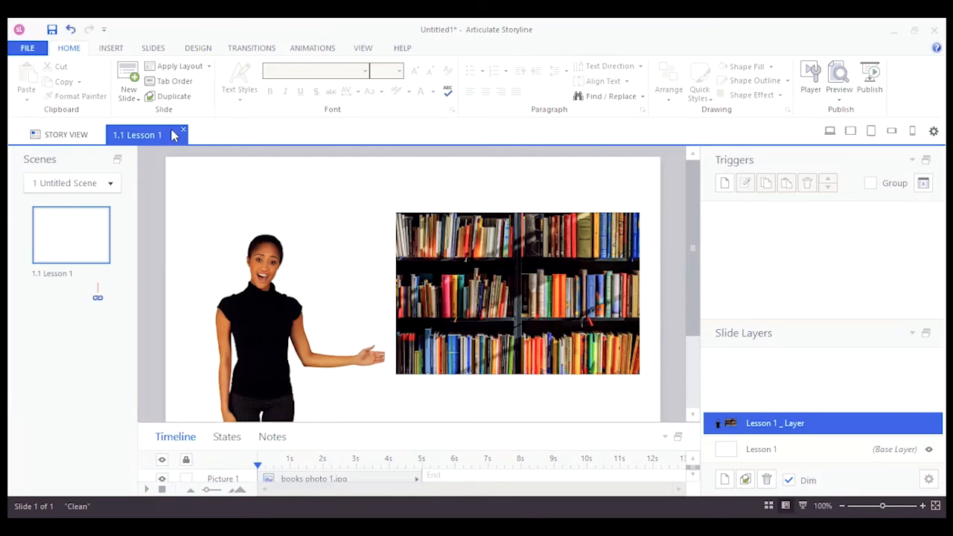
Open the Content Library illustrations for "books" and load more results
{"action": "left_click", "coordinate": [111, 47]}
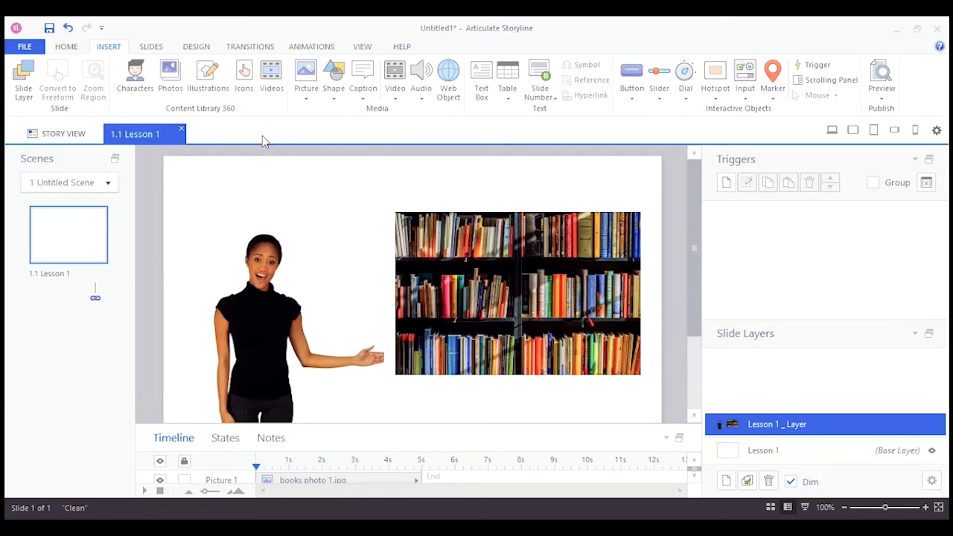
{"action": "left_click", "coordinate": [215, 87]}
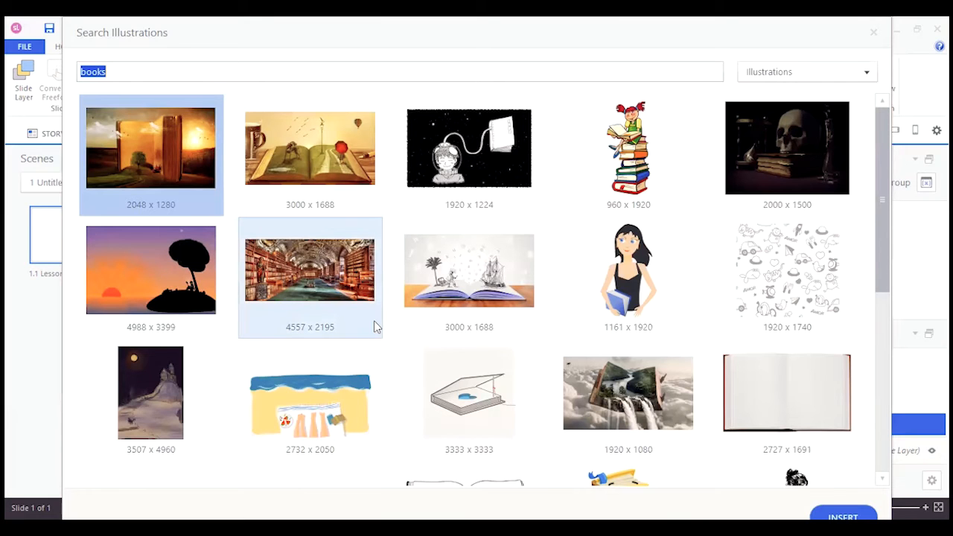
{"action": "scroll", "coordinate": [374, 326], "scroll_direction": "down", "scroll_amount": 5}
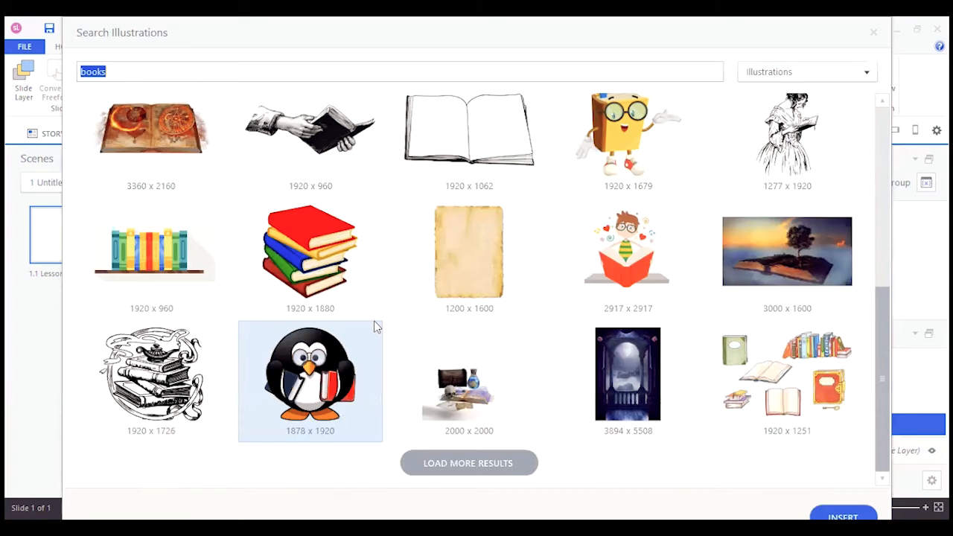
{"action": "left_click", "coordinate": [507, 471]}
{"action": "scroll", "coordinate": [568, 423], "scroll_direction": "down", "scroll_amount": 10}
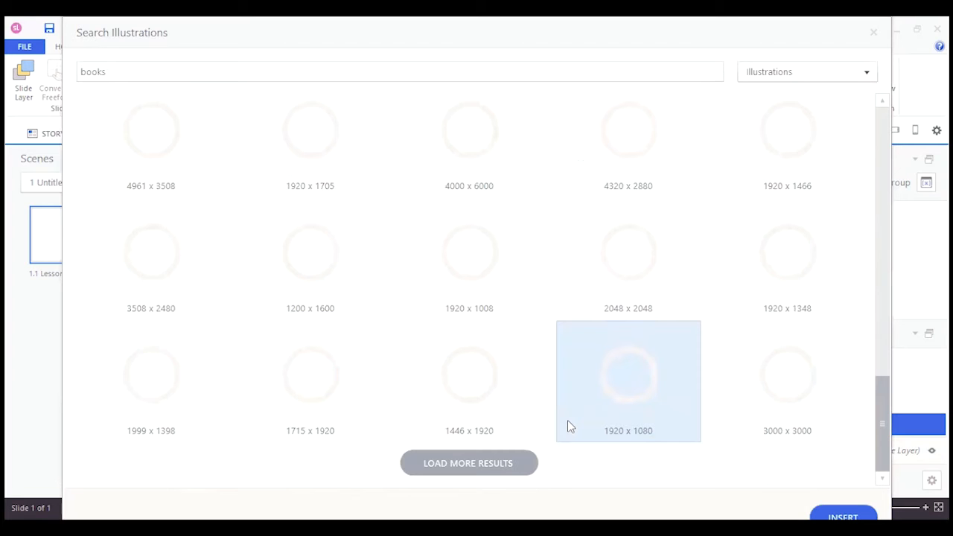
Examine the loaded book illustrations for one that suits the slide
{"action": "scroll", "coordinate": [568, 423], "scroll_direction": "up", "scroll_amount": 3}
{"action": "scroll", "coordinate": [568, 425], "scroll_direction": "up", "scroll_amount": 1}
{"action": "scroll", "coordinate": [567, 426], "scroll_direction": "down", "scroll_amount": 5}
{"action": "scroll", "coordinate": [567, 426], "scroll_direction": "up", "scroll_amount": 2}
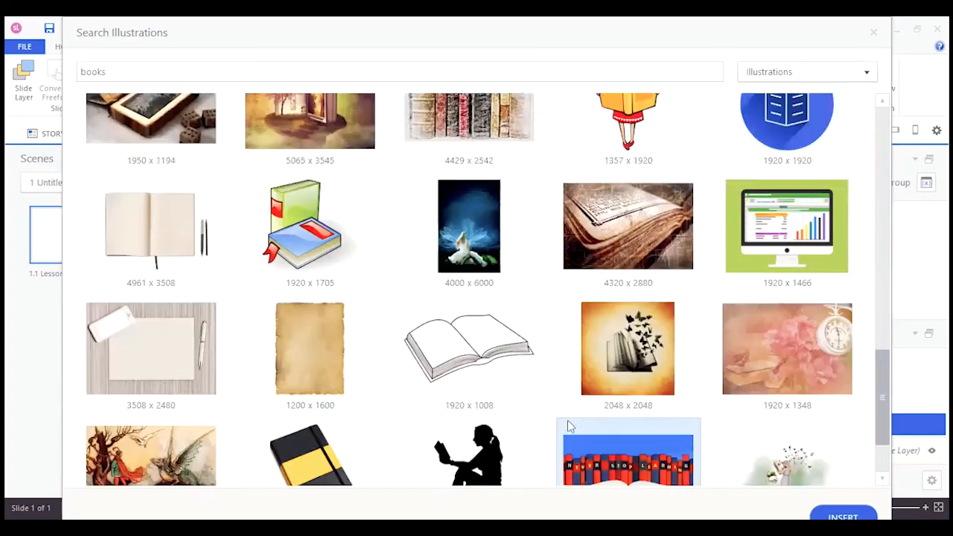
{"action": "scroll", "coordinate": [570, 426], "scroll_direction": "up", "scroll_amount": 10}
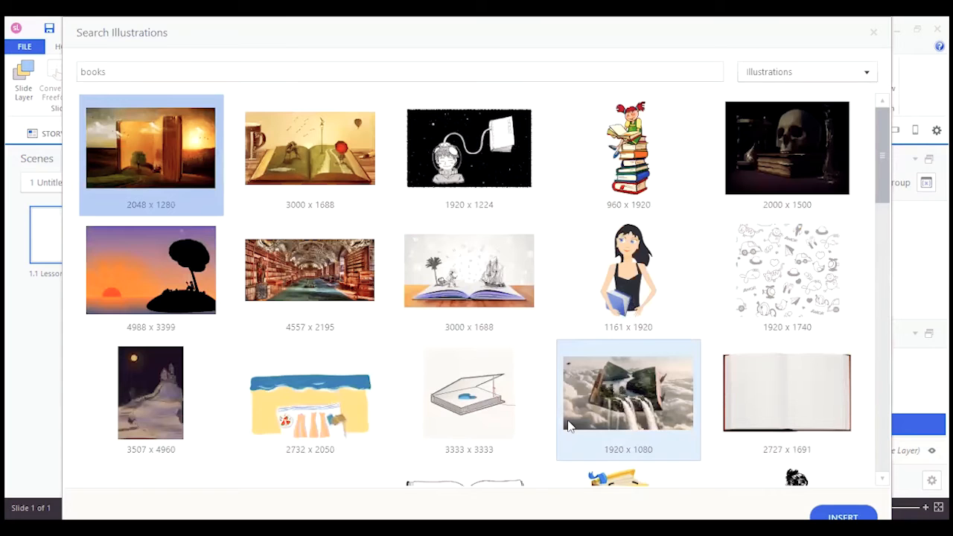
{"action": "scroll", "coordinate": [567, 426], "scroll_direction": "down", "scroll_amount": 10}
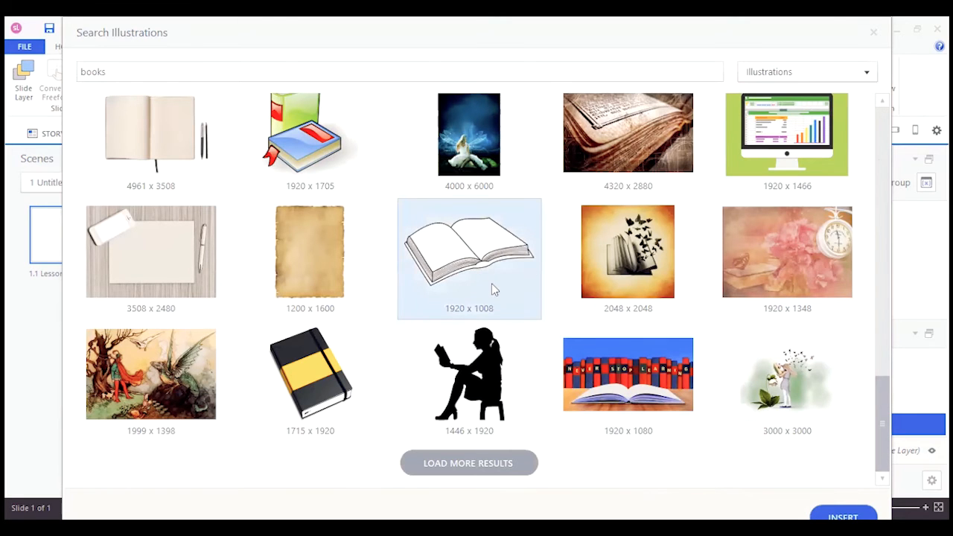
{"action": "scroll", "coordinate": [491, 286], "scroll_direction": "down", "scroll_amount": 5}
{"action": "scroll", "coordinate": [491, 287], "scroll_direction": "up", "scroll_amount": 2}
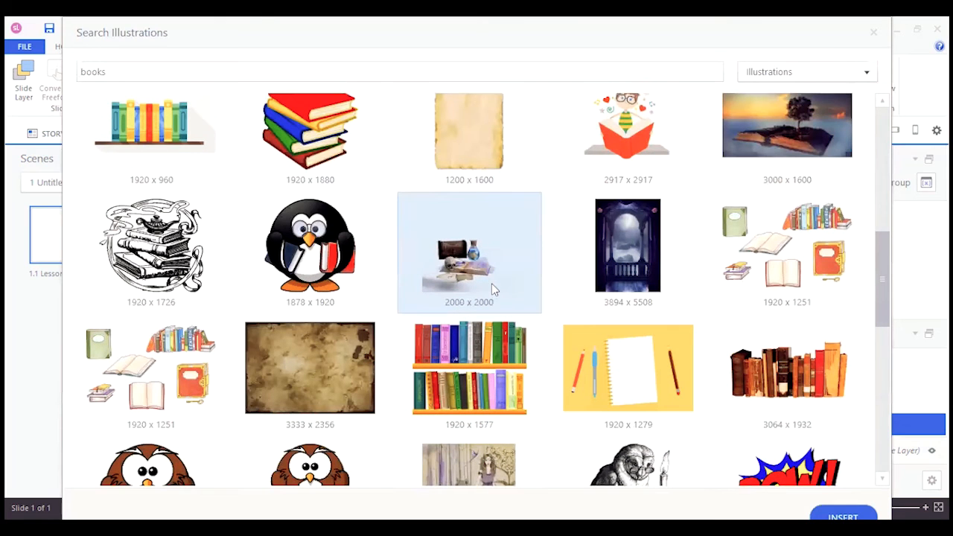
{"action": "scroll", "coordinate": [492, 289], "scroll_direction": "up", "scroll_amount": 5}
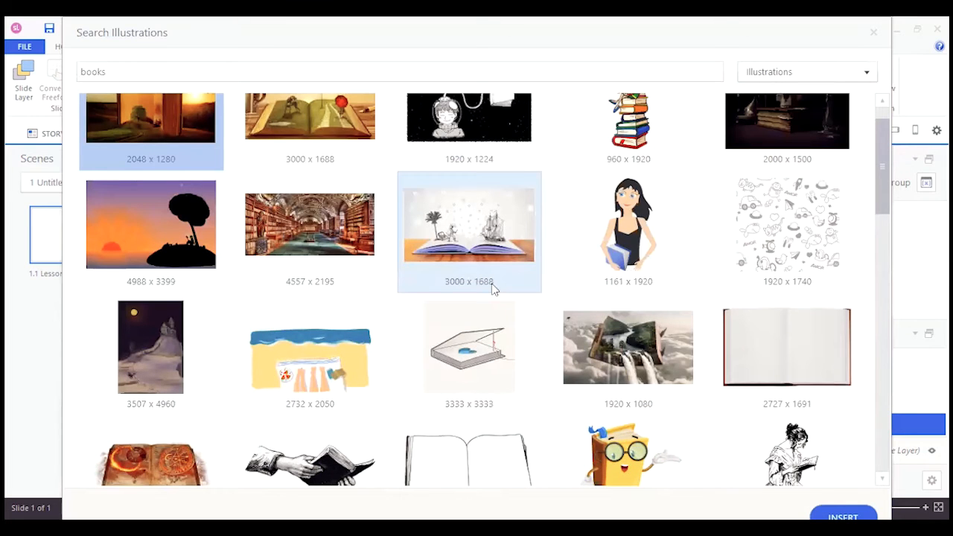
{"action": "scroll", "coordinate": [491, 288], "scroll_direction": "up", "scroll_amount": 1}
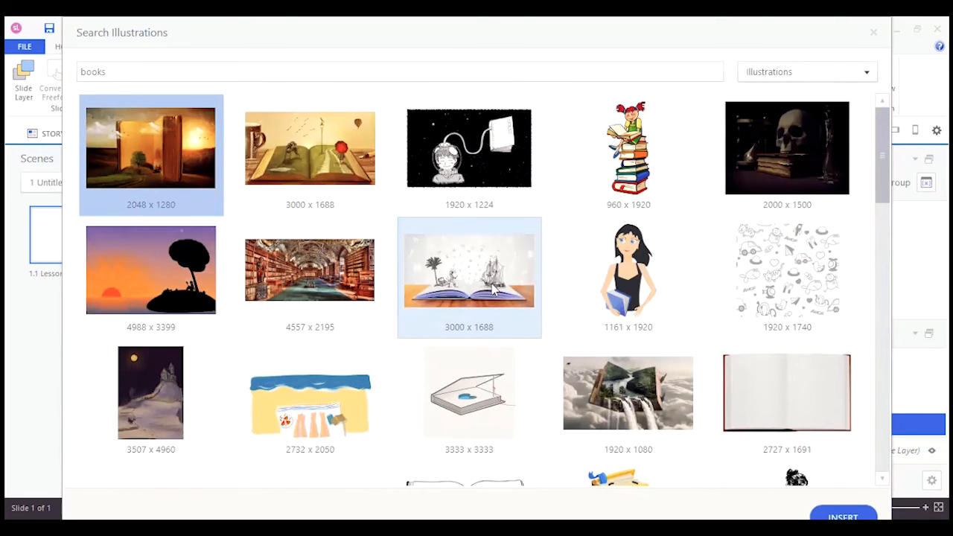
Insert the 1920 x 1008 black-and-white line drawing of an open book onto the layer
{"action": "scroll", "coordinate": [491, 289], "scroll_direction": "down", "scroll_amount": 10}
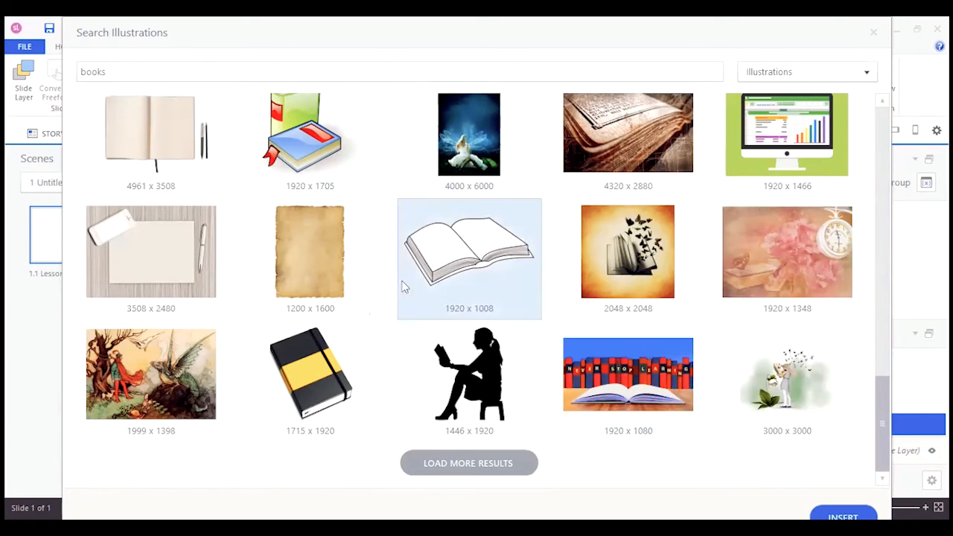
{"action": "left_click", "coordinate": [465, 265]}
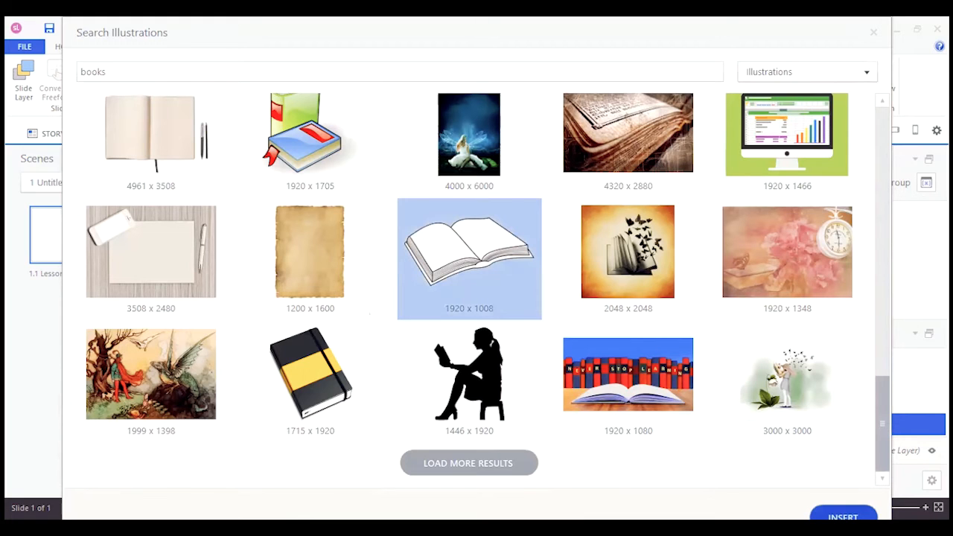
{"action": "left_click", "coordinate": [842, 517]}
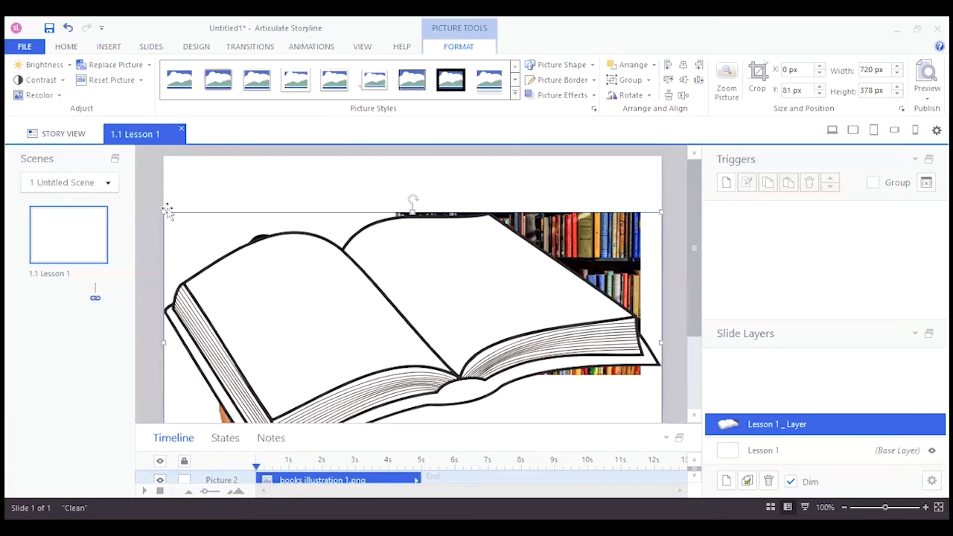
Shrink the open-book illustration proportionally to about 120 by 63 px and move it to the slide's lower right corner, about X 576, Y 448 px
{"action": "left_click_drag", "start_coordinate": [162, 210], "coordinate": [317, 292]}
{"action": "scroll", "coordinate": [381, 290], "scroll_direction": "down", "scroll_amount": 3}
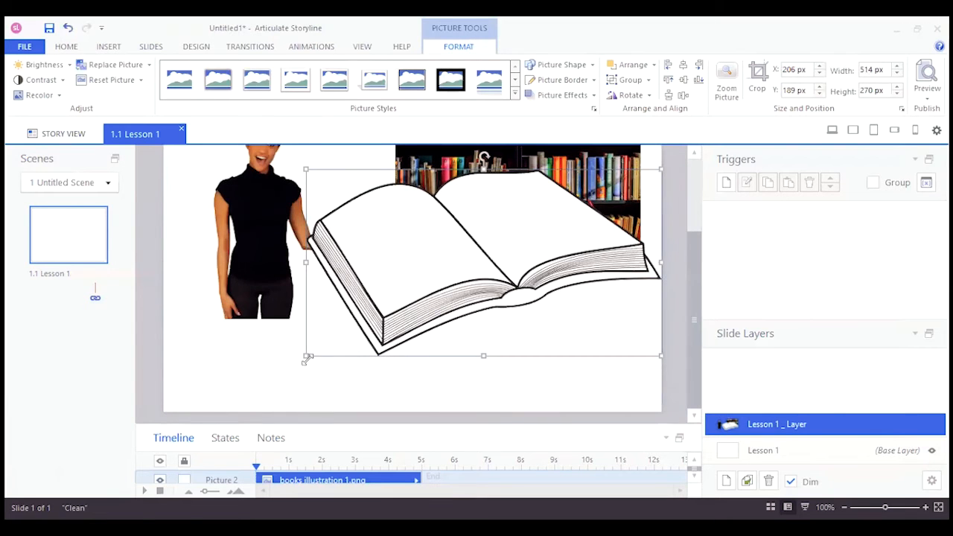
{"action": "left_click_drag", "start_coordinate": [306, 355], "coordinate": [454, 331]}
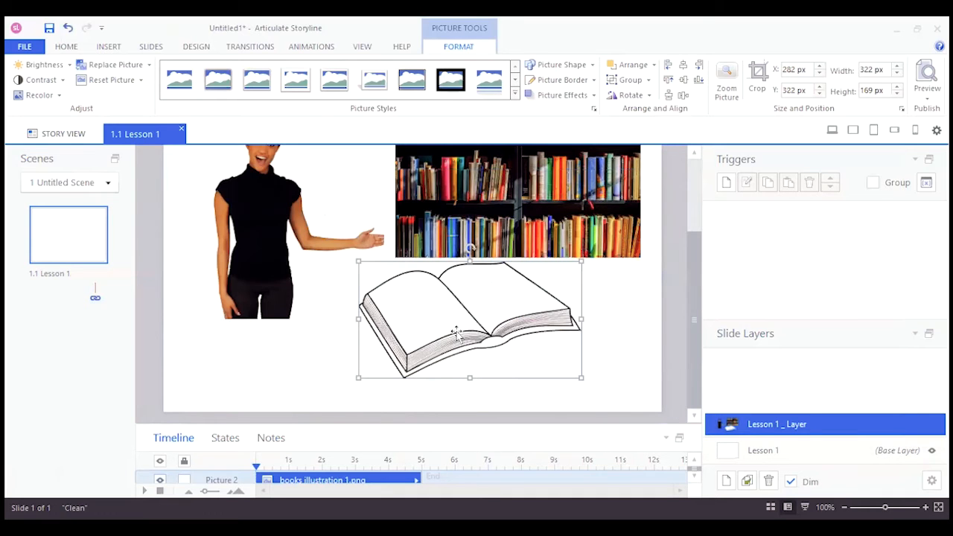
{"action": "left_click_drag", "start_coordinate": [580, 379], "coordinate": [527, 348]}
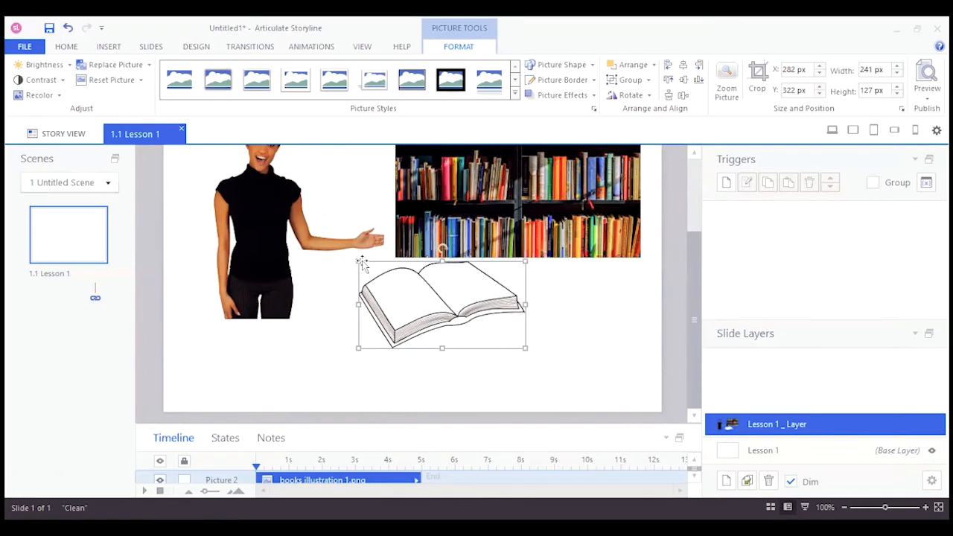
{"action": "left_click_drag", "start_coordinate": [359, 262], "coordinate": [442, 304]}
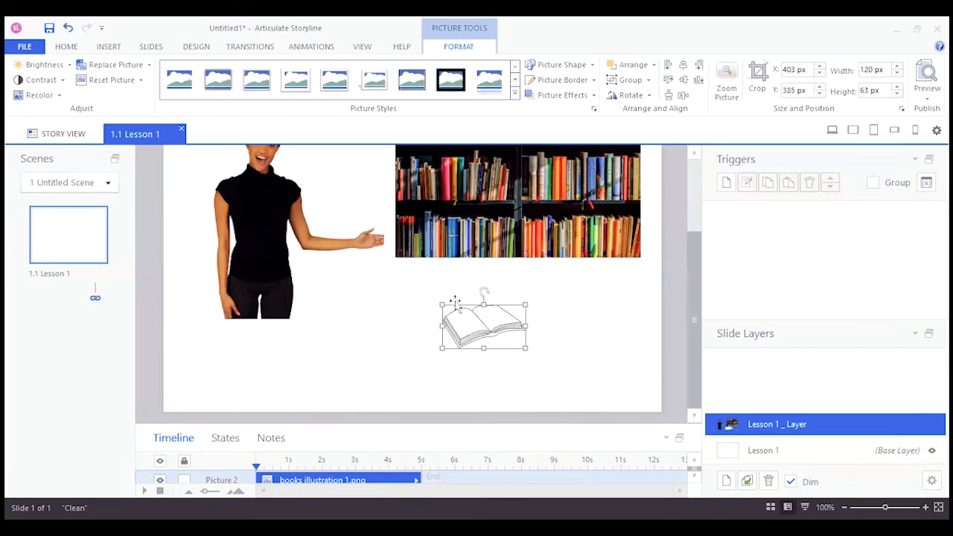
{"action": "left_click_drag", "start_coordinate": [484, 327], "coordinate": [604, 370]}
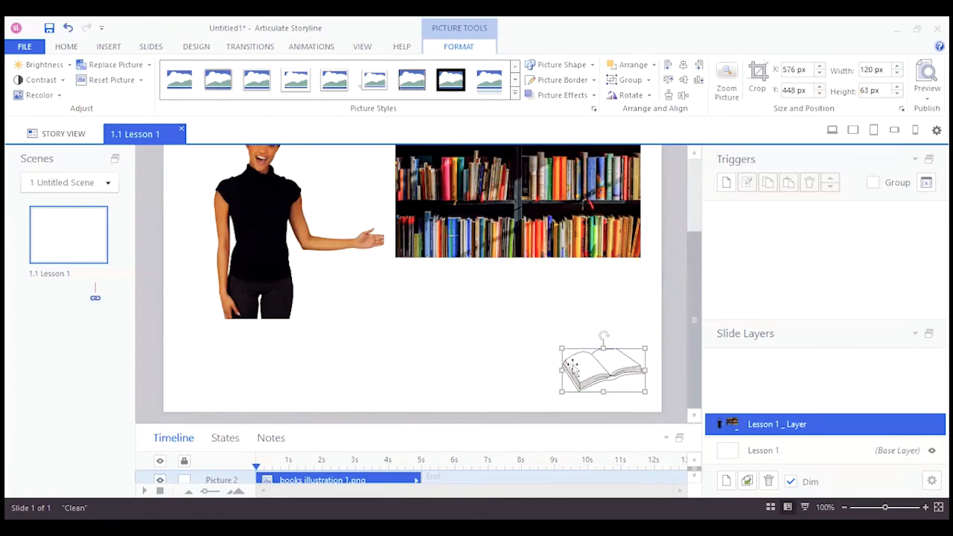
Shrink the open-book illustration in the slide's lower right corner proportionally to about 95 by 50 px
{"action": "left_click_drag", "start_coordinate": [562, 393], "coordinate": [587, 385]}
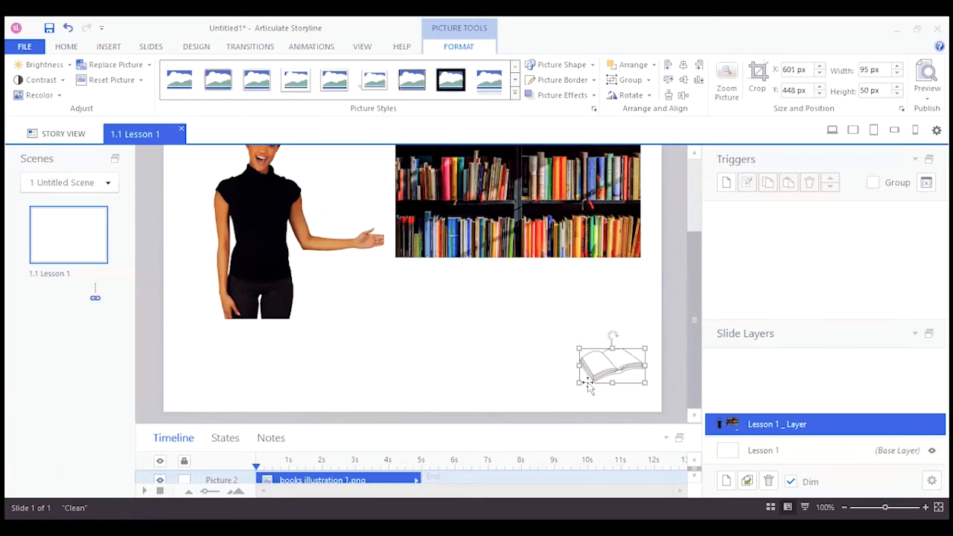
{"action": "left_click", "coordinate": [527, 345]}
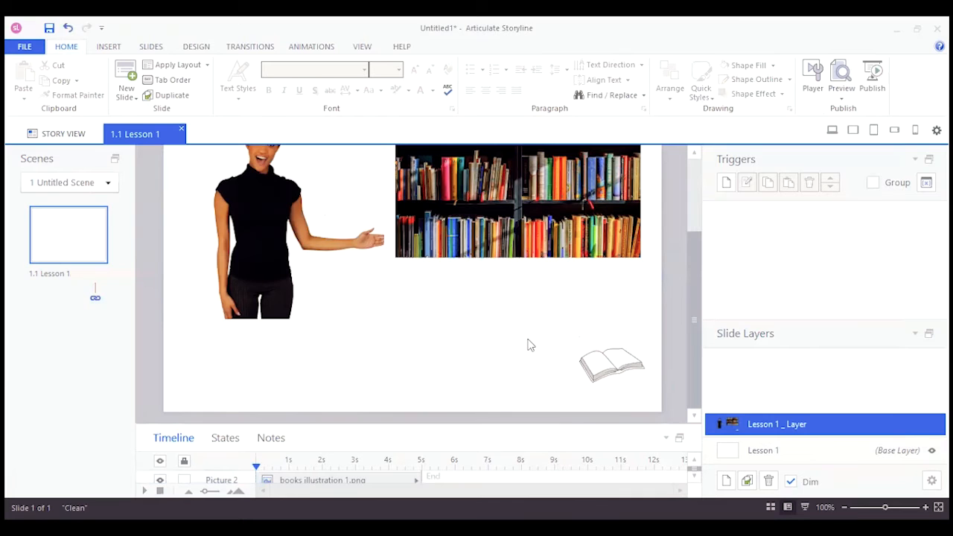
{"action": "scroll", "coordinate": [527, 344], "scroll_direction": "up", "scroll_amount": 3}
{"action": "scroll", "coordinate": [527, 342], "scroll_direction": "down", "scroll_amount": 3}
Browse the Content Library icons for "books", including an additional batch of results, without inserting one
{"action": "left_click", "coordinate": [109, 46]}
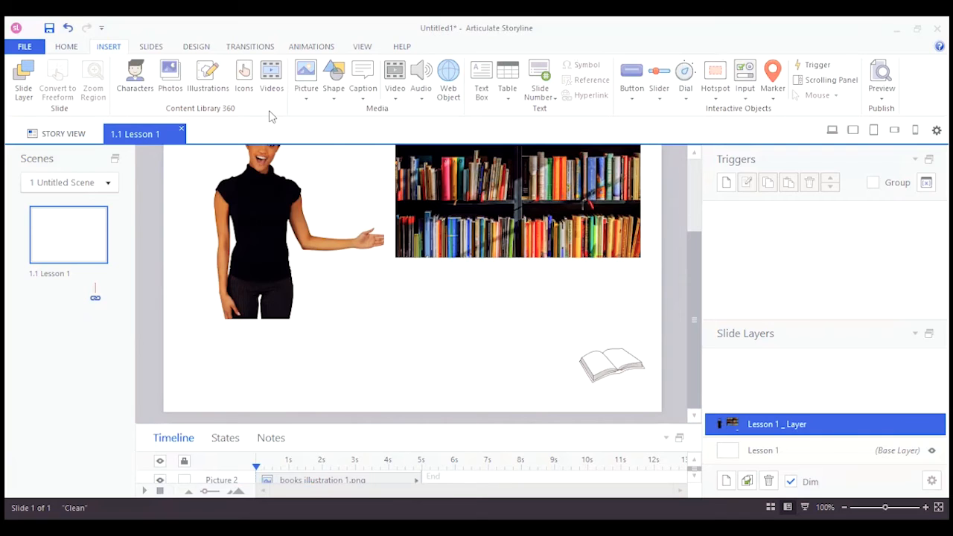
{"action": "left_click", "coordinate": [235, 67]}
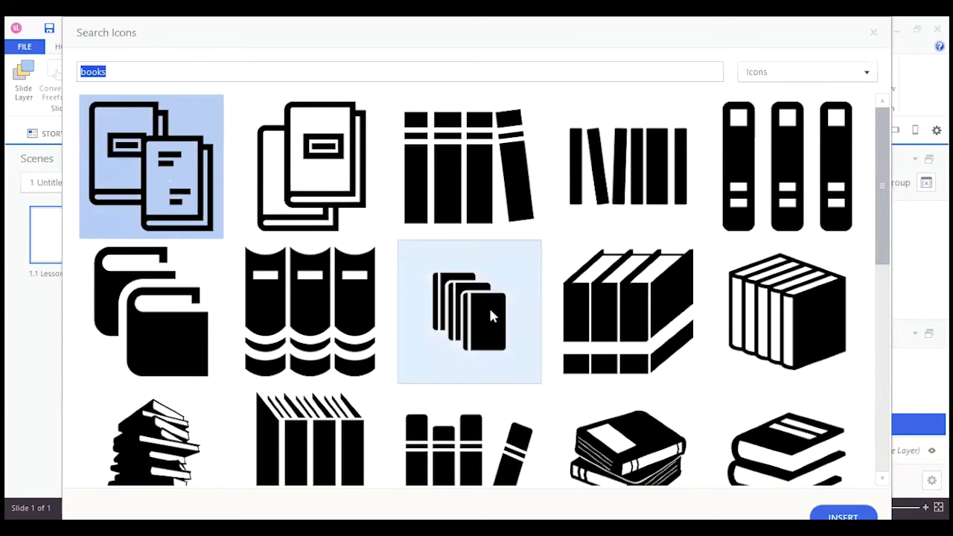
{"action": "scroll", "coordinate": [489, 308], "scroll_direction": "down", "scroll_amount": 10}
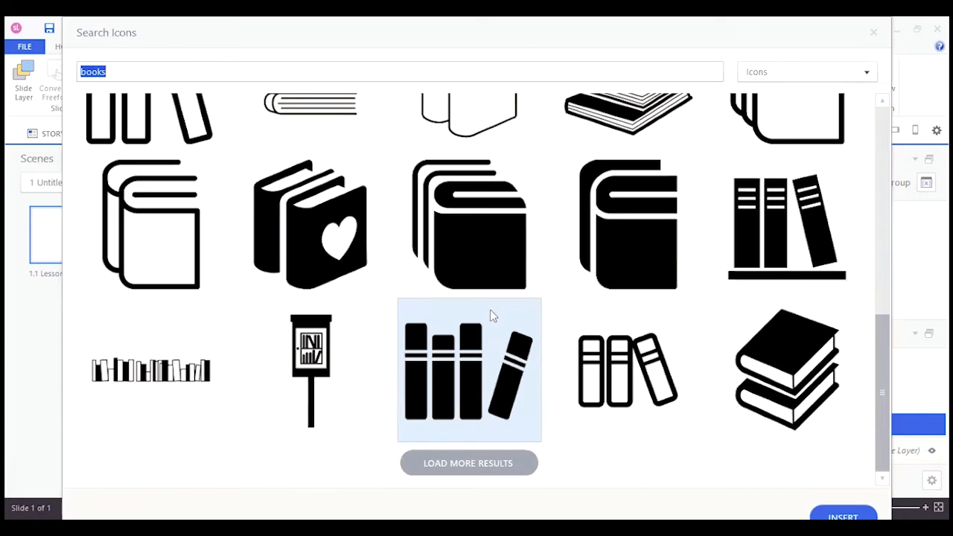
{"action": "left_click", "coordinate": [450, 470]}
{"action": "scroll", "coordinate": [528, 413], "scroll_direction": "down", "scroll_amount": 5}
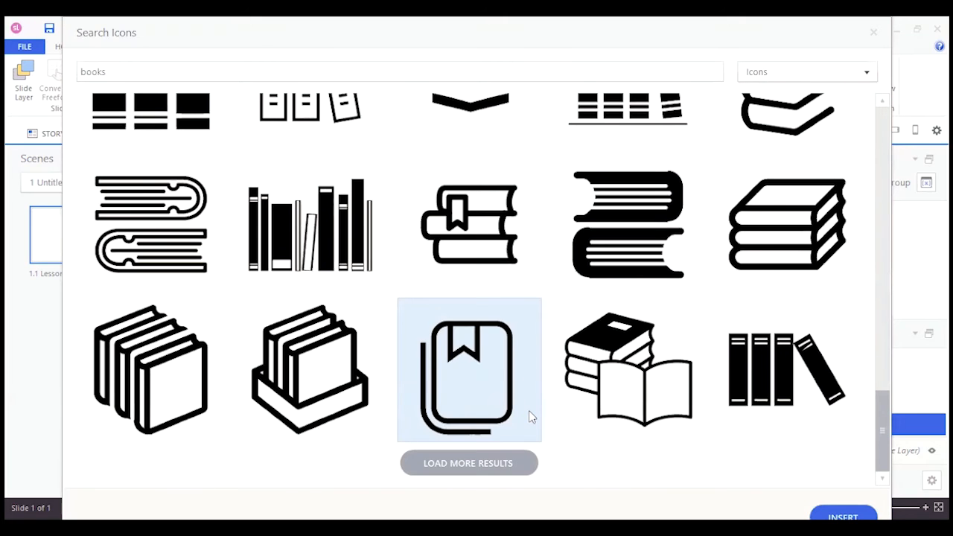
{"action": "scroll", "coordinate": [528, 410], "scroll_direction": "up", "scroll_amount": 5}
{"action": "scroll", "coordinate": [529, 413], "scroll_direction": "up", "scroll_amount": 5}
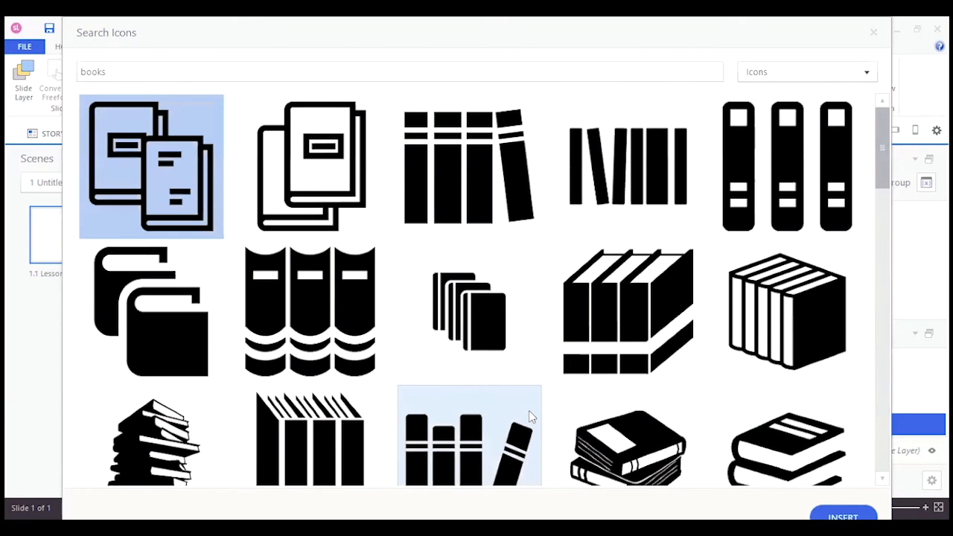
{"action": "left_click", "coordinate": [874, 33]}
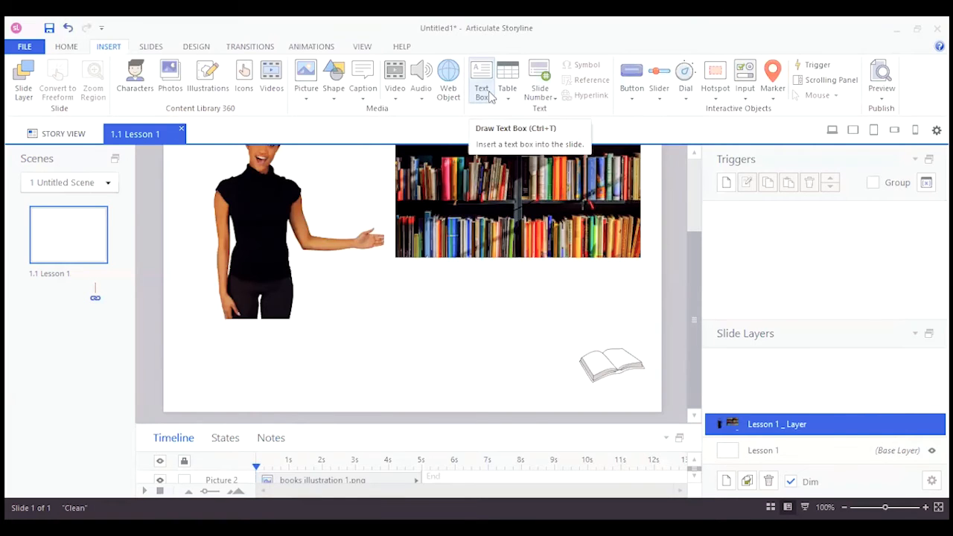
Browse the Content Library videos for "books" and close the library without inserting one
{"action": "left_click", "coordinate": [277, 97]}
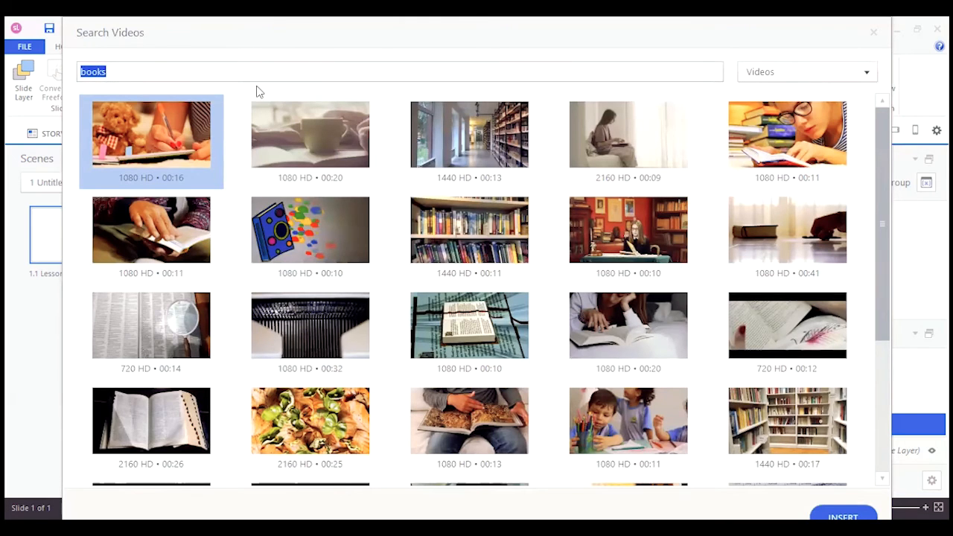
{"action": "scroll", "coordinate": [401, 252], "scroll_direction": "down", "scroll_amount": 3}
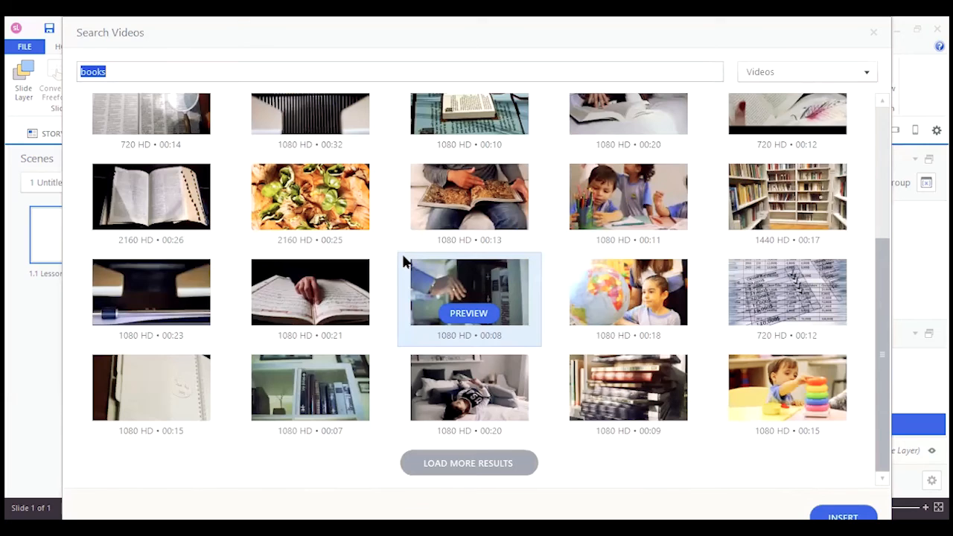
{"action": "scroll", "coordinate": [402, 261], "scroll_direction": "up", "scroll_amount": 3}
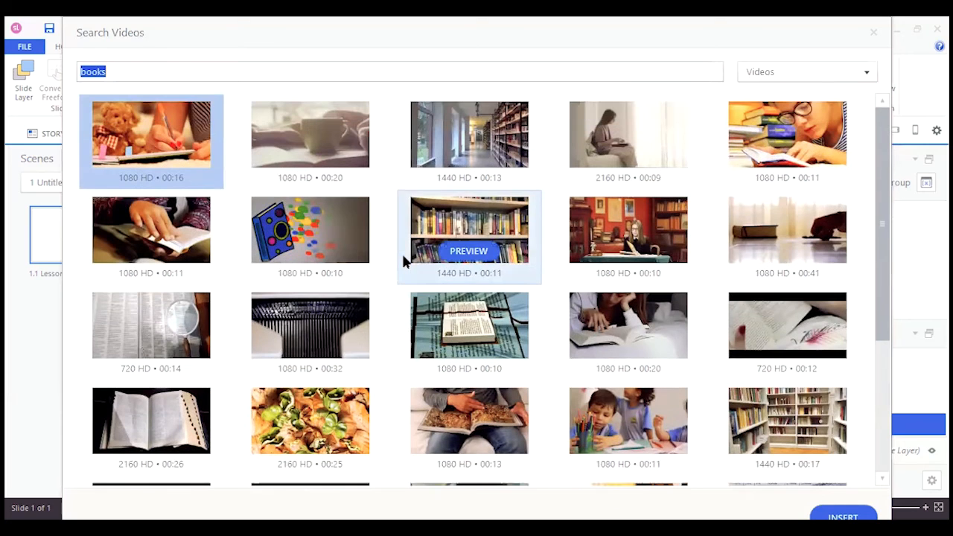
{"action": "left_click", "coordinate": [873, 33]}
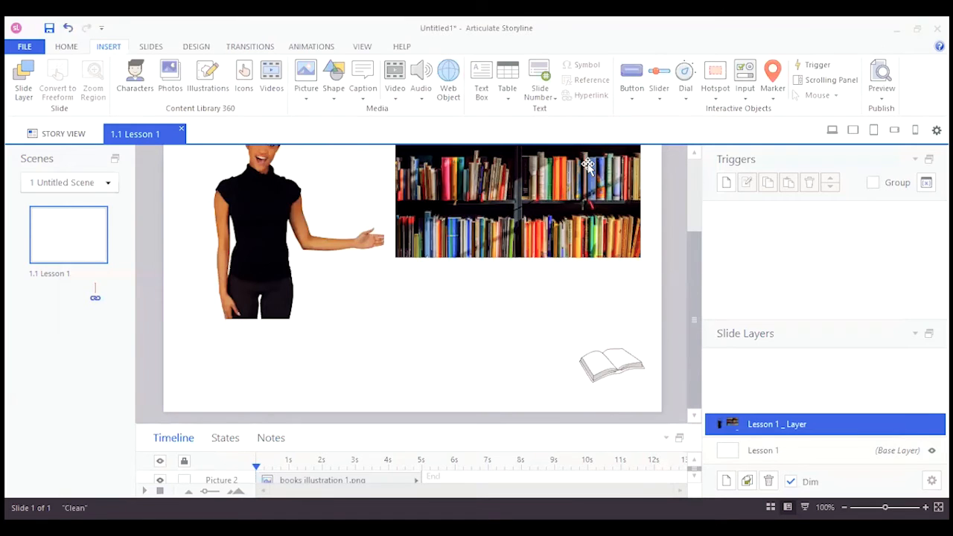
{"action": "left_click", "coordinate": [307, 101]}
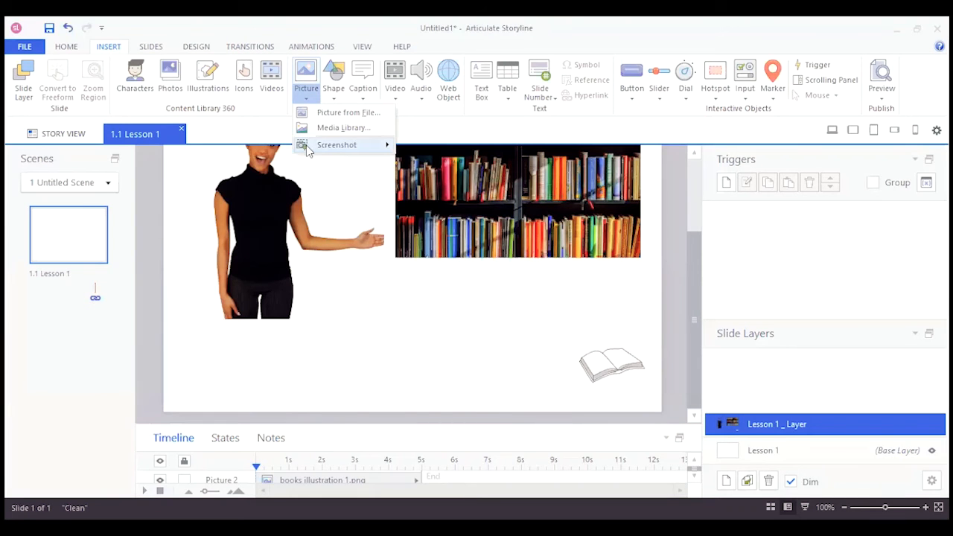
{"action": "mouse_move", "coordinate": [308, 149]}
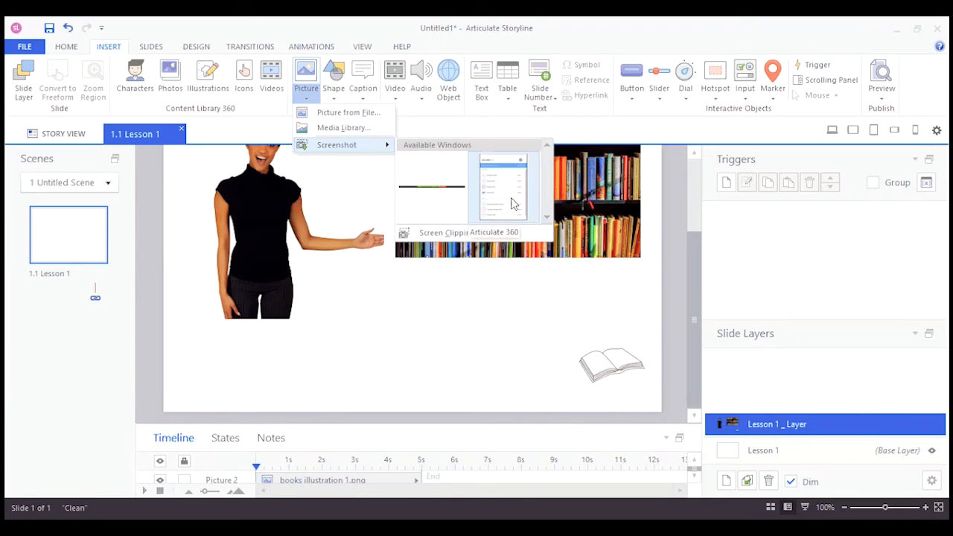
{"action": "left_click", "coordinate": [410, 326]}
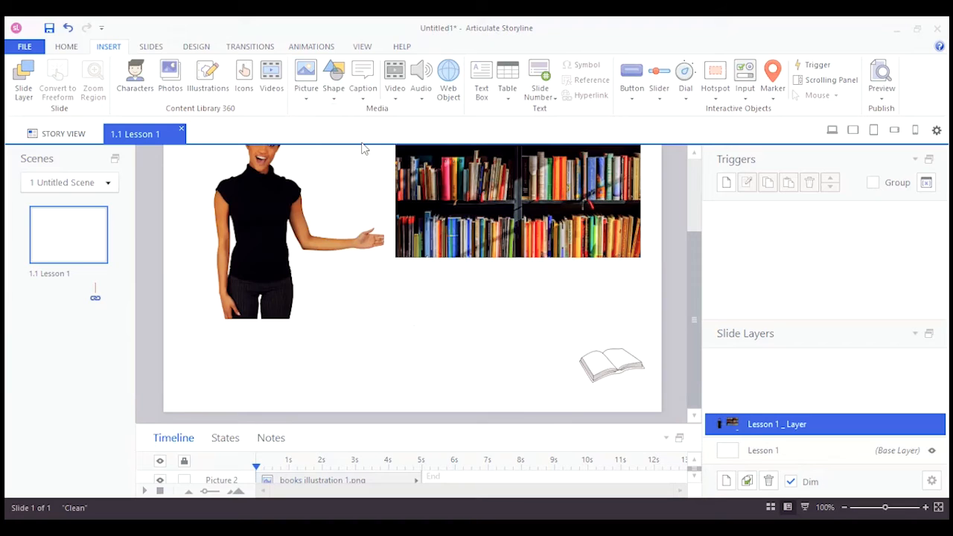
{"action": "left_click", "coordinate": [334, 102]}
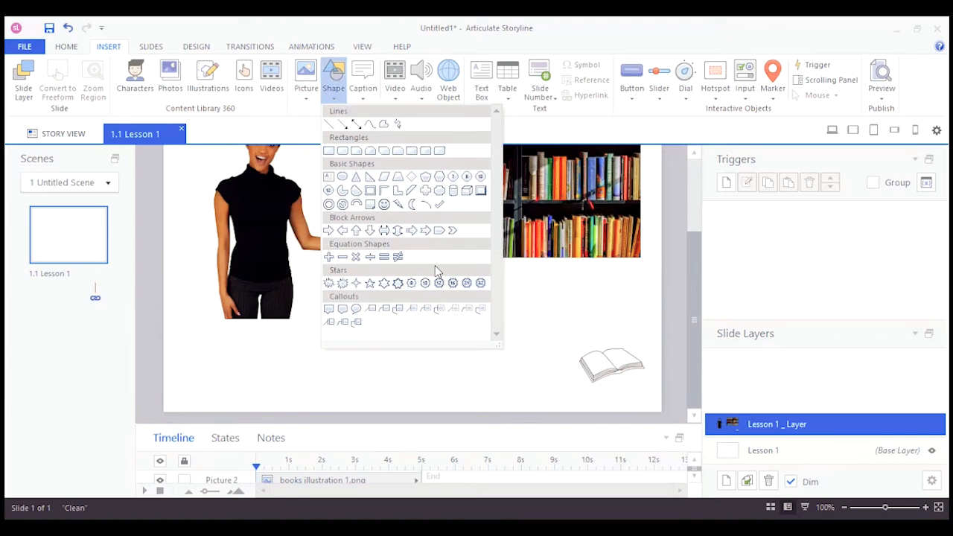
{"action": "left_click", "coordinate": [477, 385]}
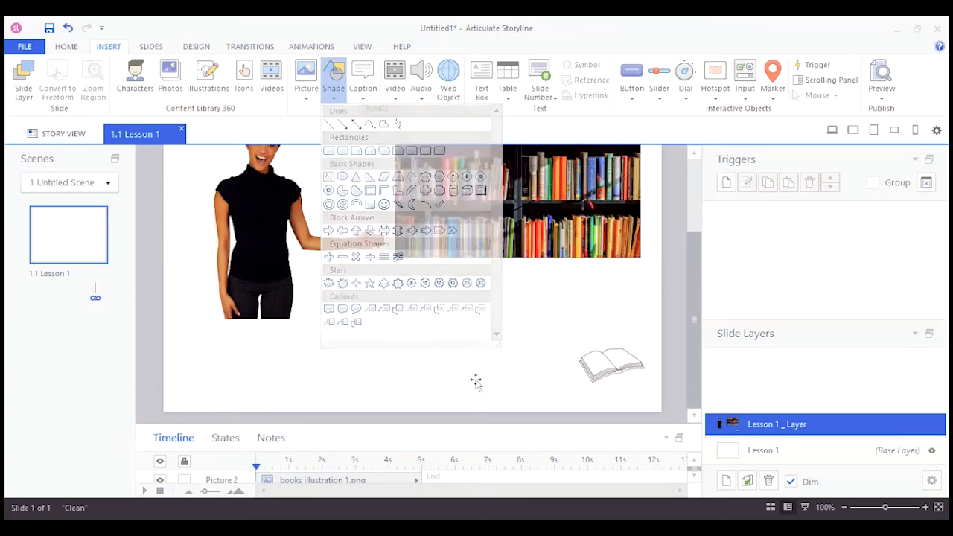
Insert a cloud caption above the character, about 176 by 79 px at X 159, Y 2 px, with its tail towards her head
{"action": "scroll", "coordinate": [400, 291], "scroll_direction": "up", "scroll_amount": 2}
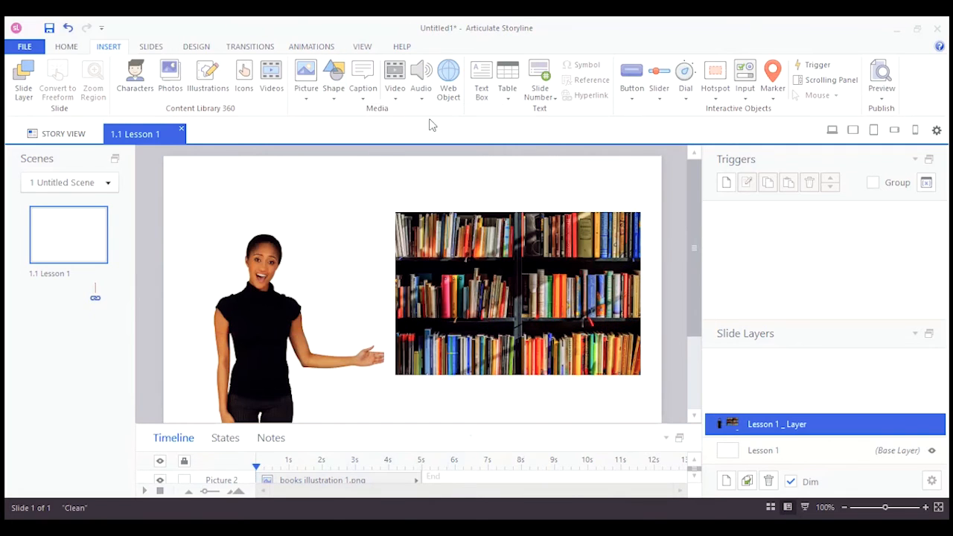
{"action": "left_click", "coordinate": [365, 103]}
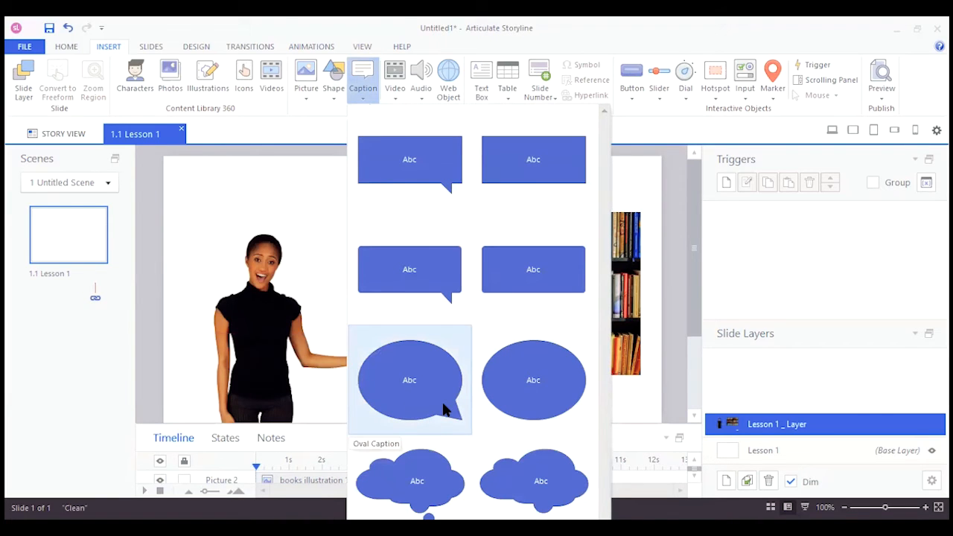
{"action": "left_click", "coordinate": [426, 493]}
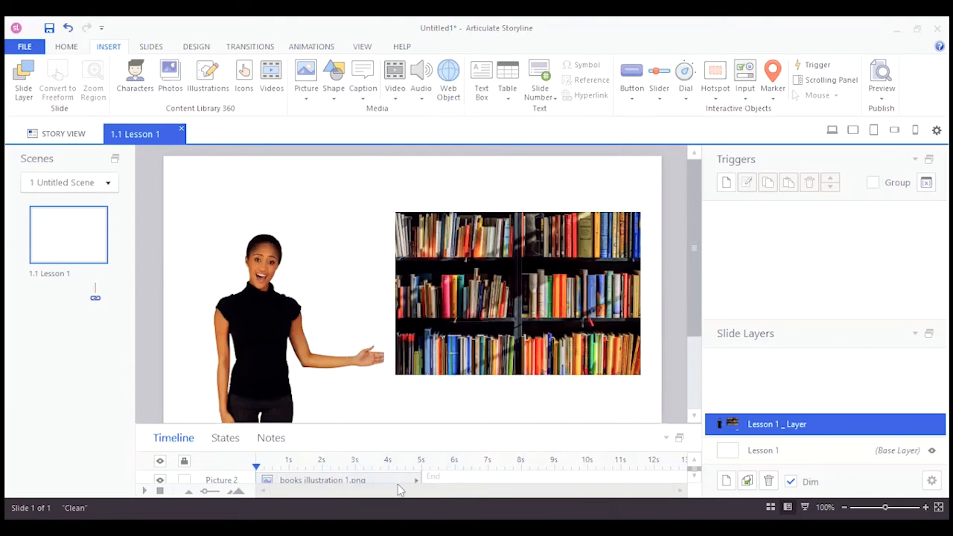
{"action": "left_click", "coordinate": [296, 194]}
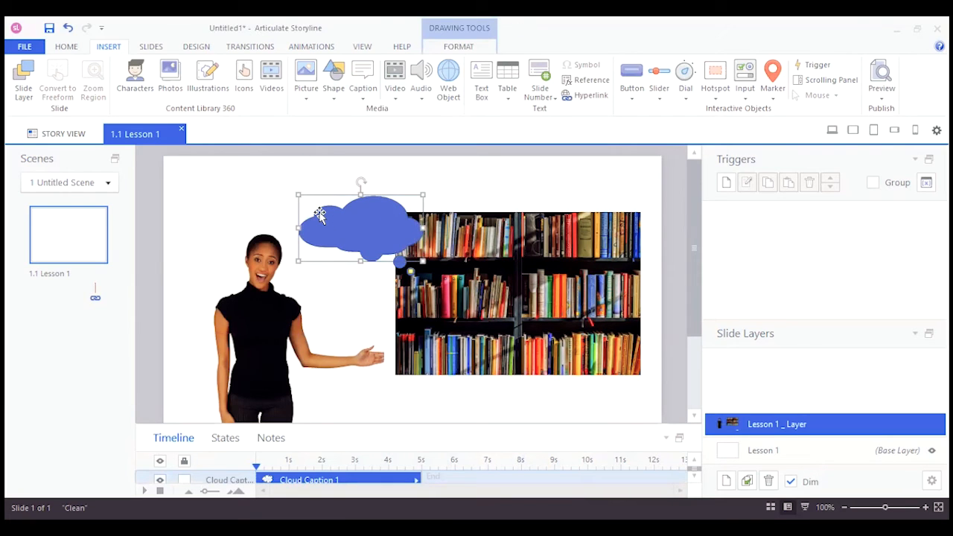
{"action": "left_click_drag", "start_coordinate": [319, 212], "coordinate": [300, 191]}
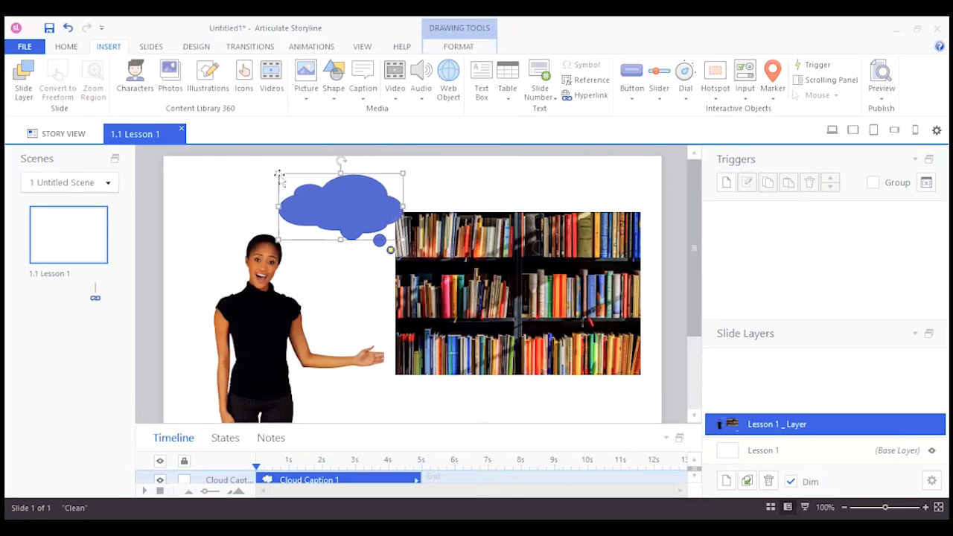
{"action": "left_click_drag", "start_coordinate": [276, 170], "coordinate": [525, 185]}
{"action": "left_click_drag", "start_coordinate": [453, 200], "coordinate": [327, 172]}
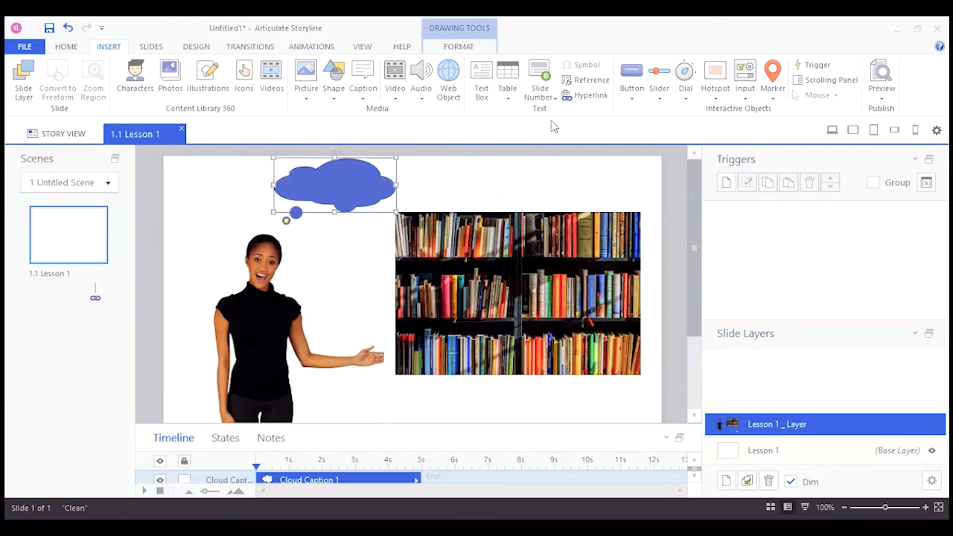
Apply the light red shape style with a thin outline to the cloud caption
{"action": "left_click", "coordinate": [460, 51]}
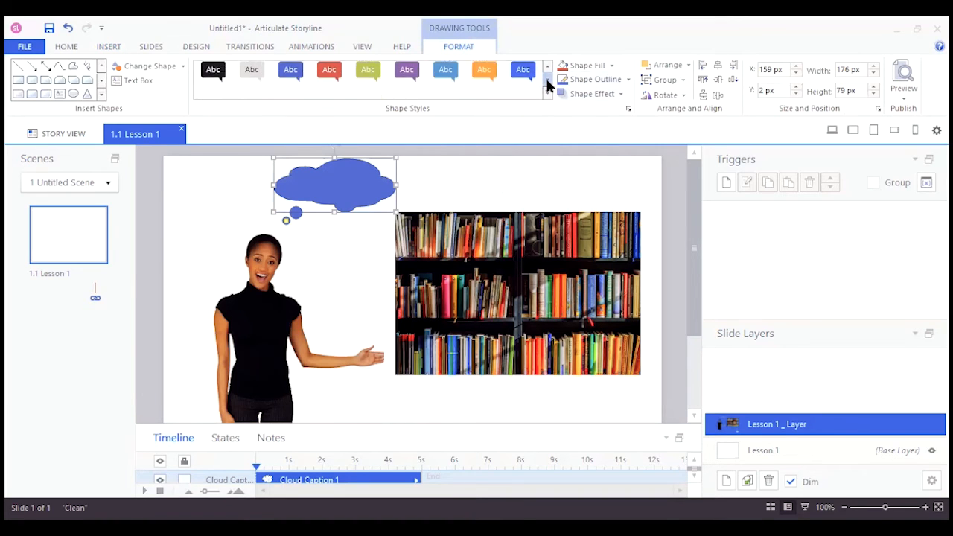
{"action": "left_click", "coordinate": [547, 85]}
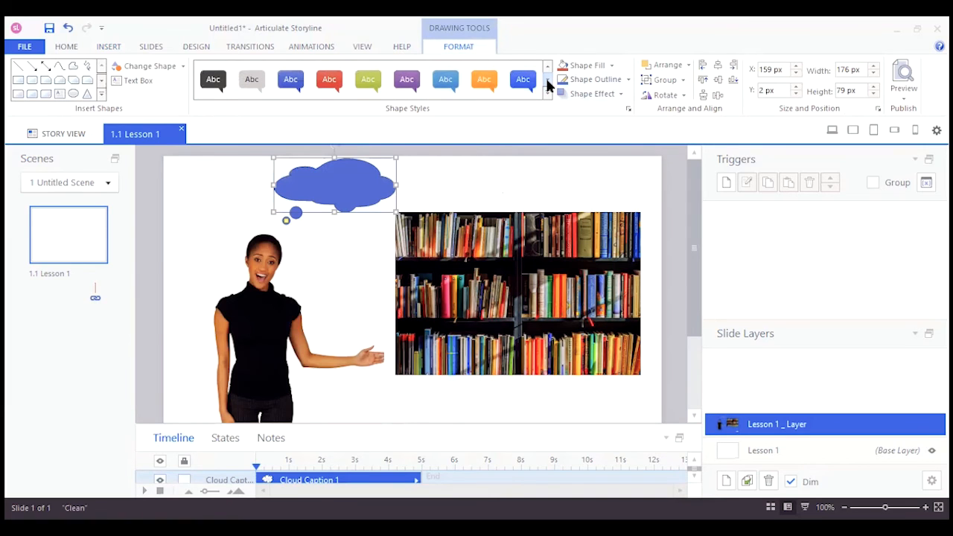
{"action": "left_click", "coordinate": [547, 67]}
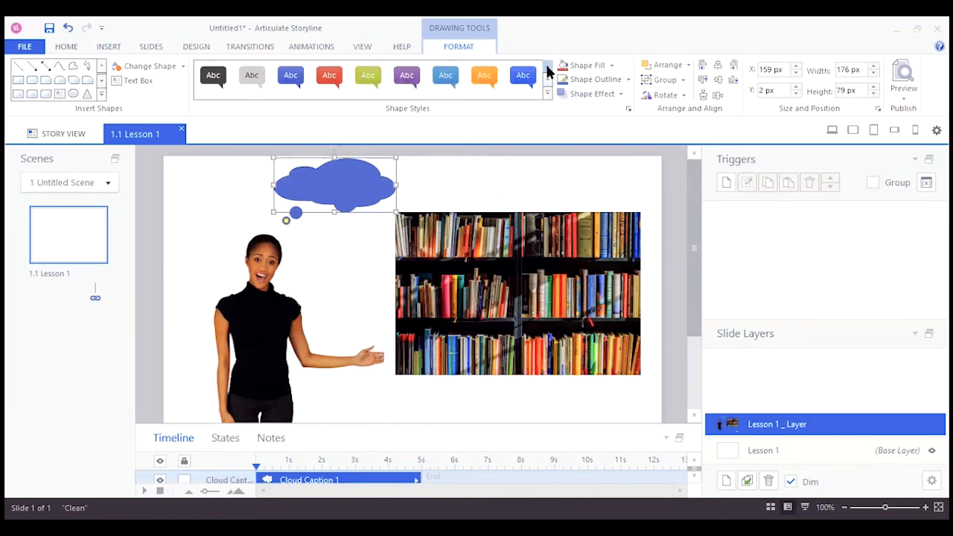
{"action": "left_click", "coordinate": [366, 83]}
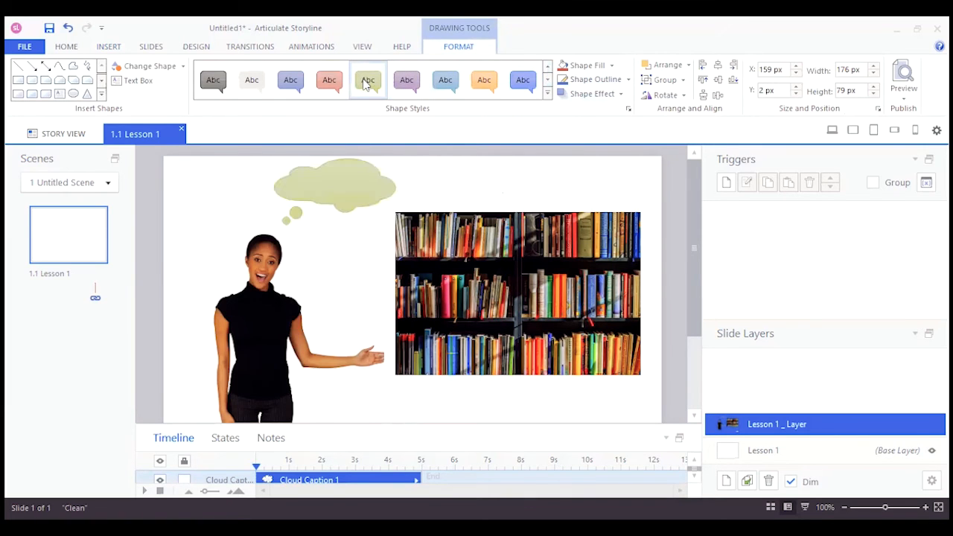
{"action": "left_click", "coordinate": [326, 84]}
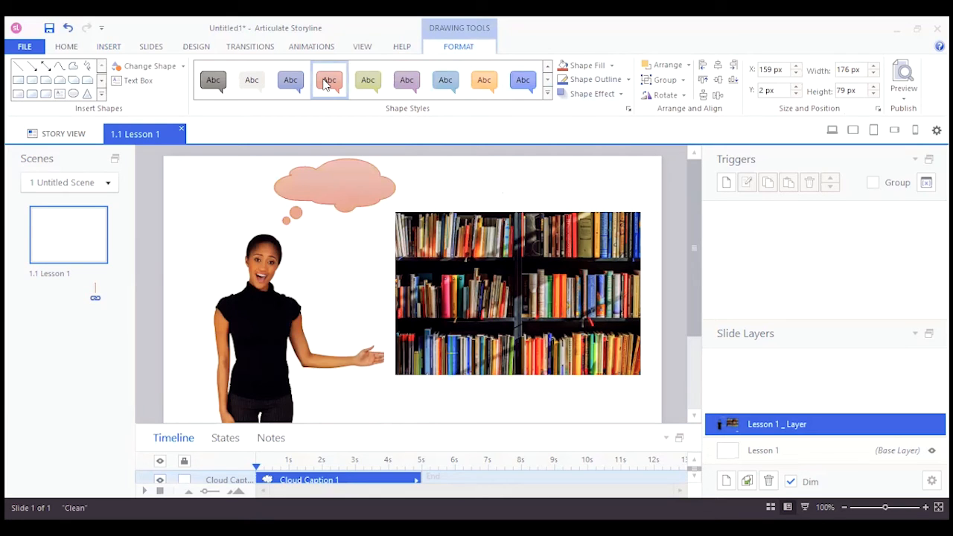
Add the text "Which book should I read?" inside the cloud caption
{"action": "right_click", "coordinate": [310, 185]}
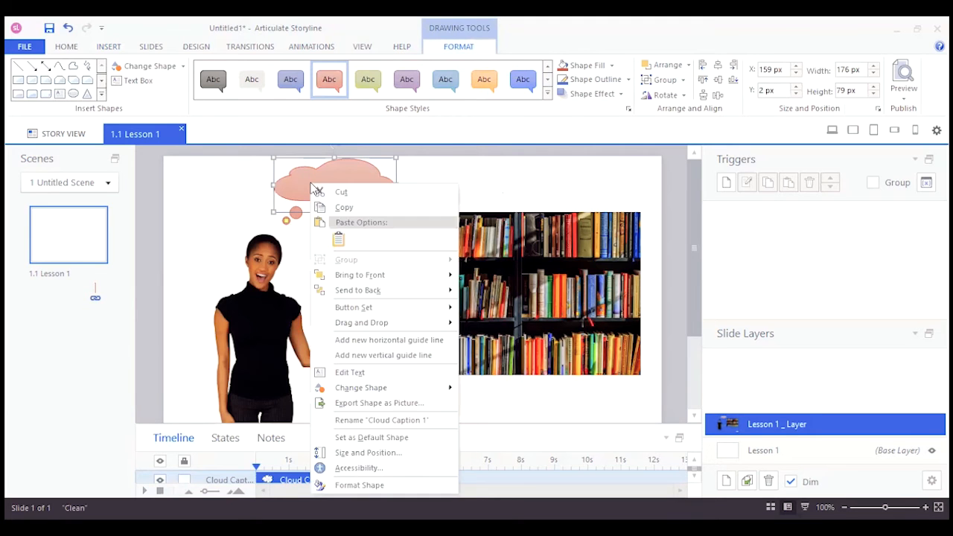
{"action": "mouse_move", "coordinate": [367, 394]}
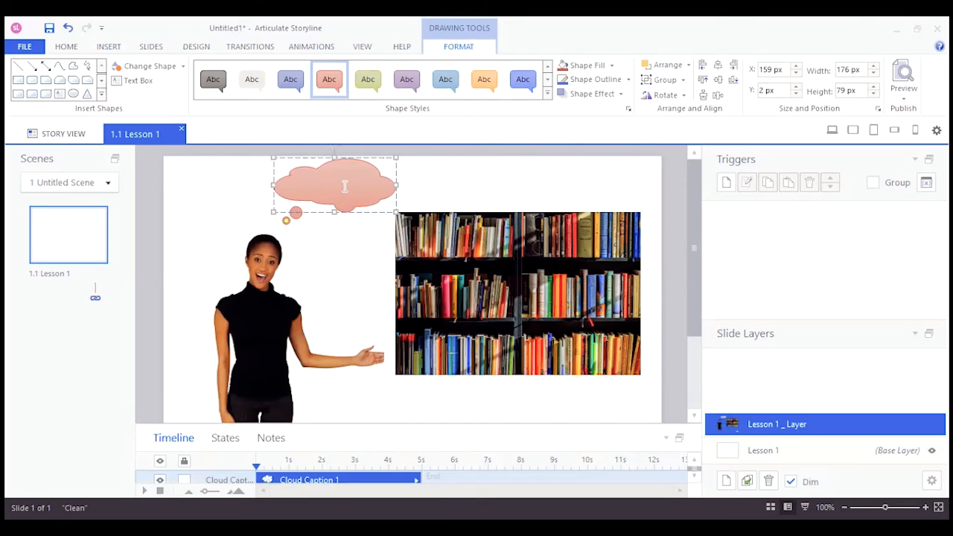
{"action": "type", "text": "Which book should I read?"}
Resize the cloud caption to about 129 by 101 px, place it near X -34, Y 0 px, and point its tail at the character's head
{"action": "left_click_drag", "start_coordinate": [271, 154], "coordinate": [252, 148]}
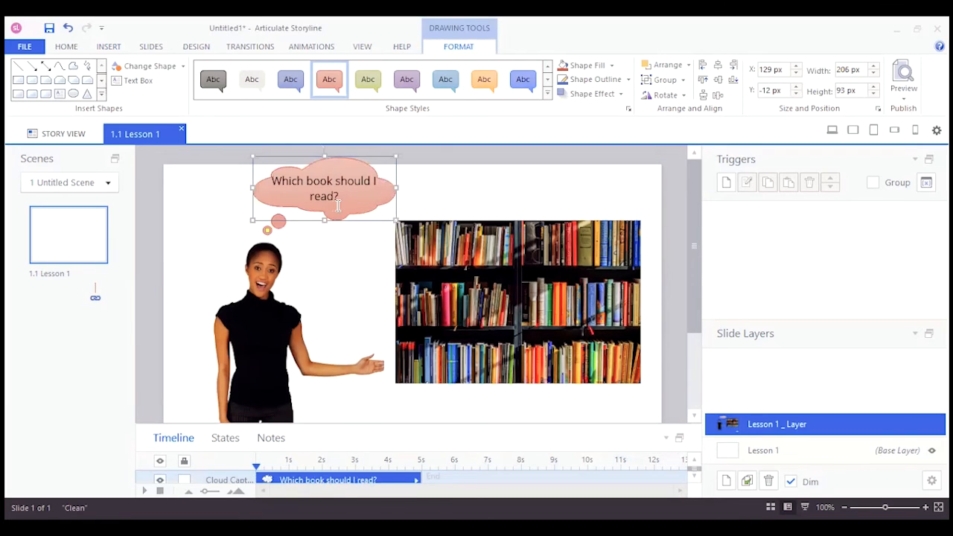
{"action": "left_click_drag", "start_coordinate": [323, 220], "coordinate": [323, 227]}
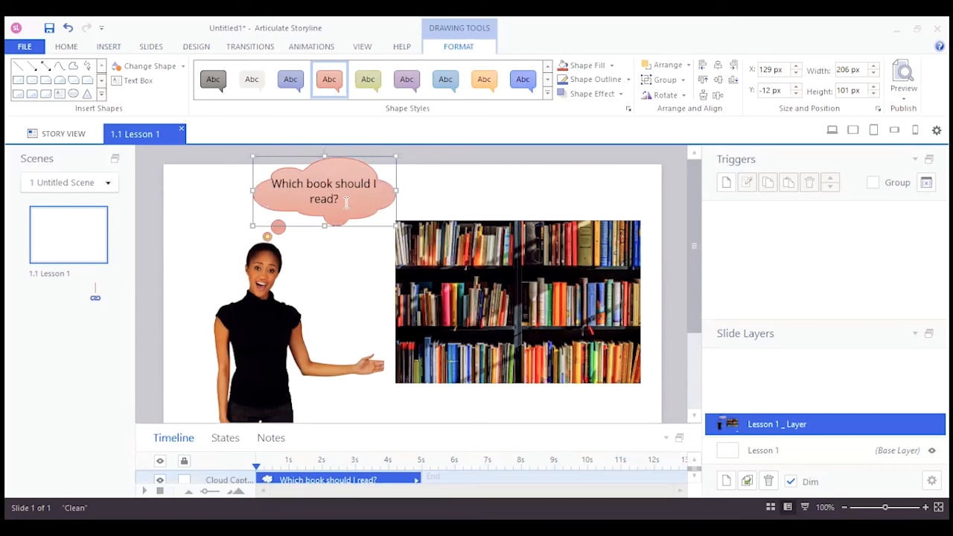
{"action": "left_click_drag", "start_coordinate": [398, 190], "coordinate": [163, 204]}
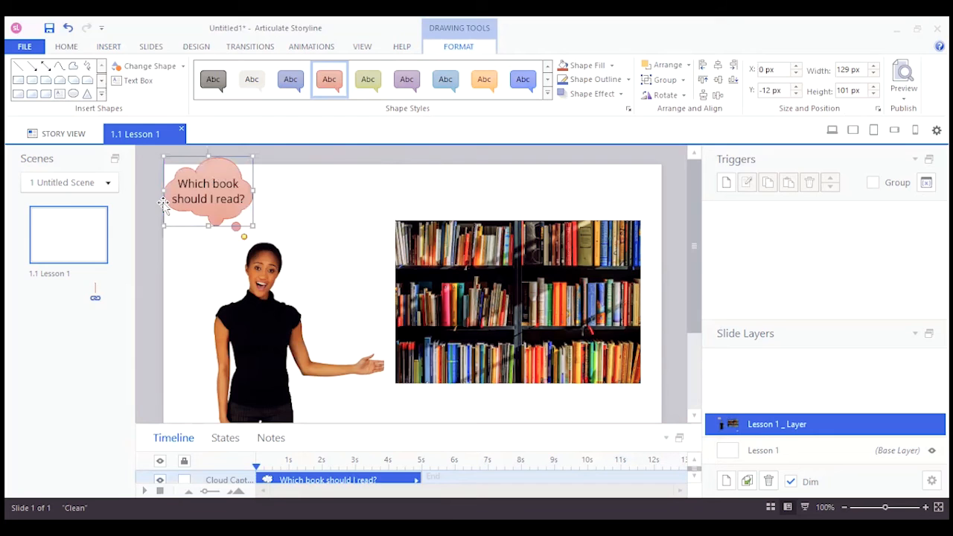
{"action": "mouse_move", "coordinate": [245, 239]}
{"action": "left_mouse_down"}
{"action": "mouse_move", "coordinate": [305, 221]}
{"action": "mouse_move", "coordinate": [288, 240]}
{"action": "mouse_move", "coordinate": [238, 232]}
{"action": "left_mouse_up"}
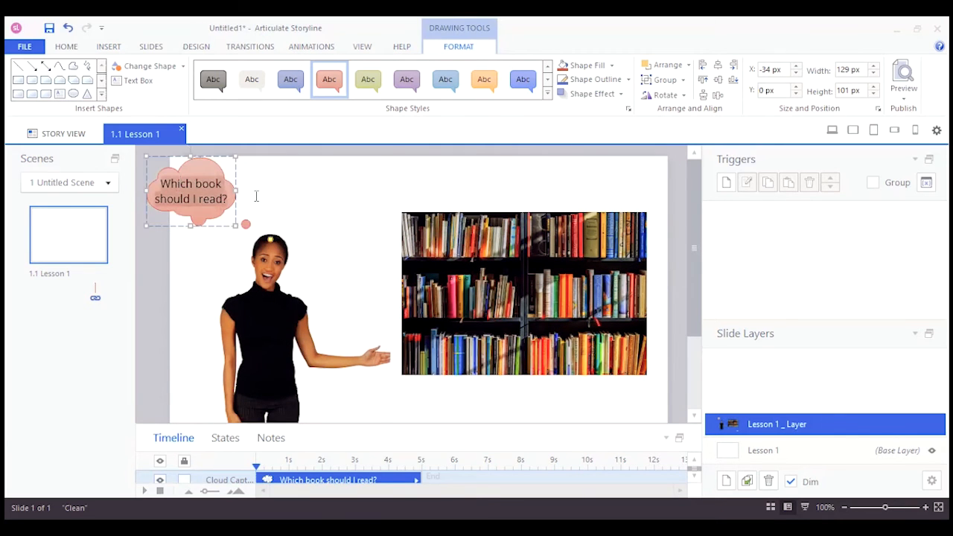
{"action": "left_click", "coordinate": [291, 232]}
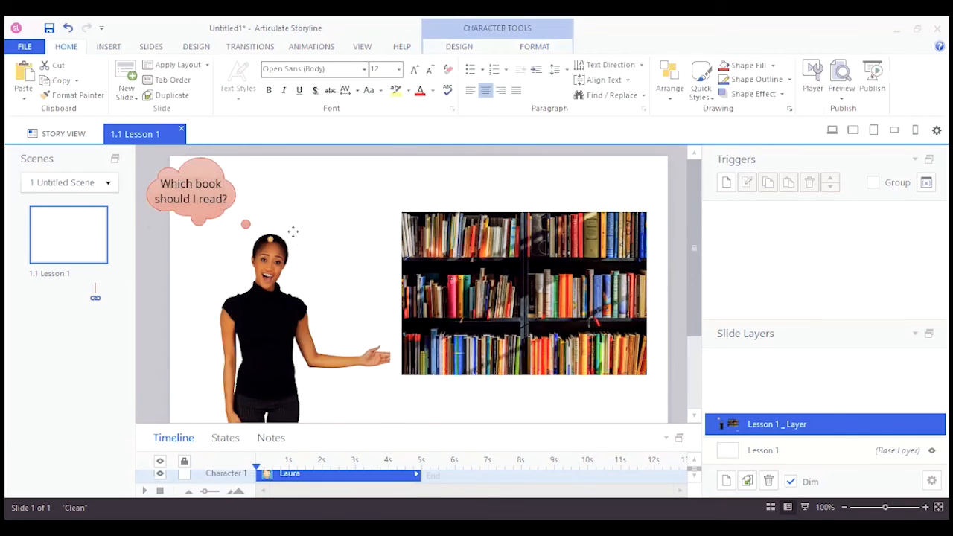
Shrink the cloud caption to about 128 by 75 px, move it to about X 216, Y 6 px, and point its tail at the character's head
{"action": "left_click", "coordinate": [177, 191]}
{"action": "mouse_move", "coordinate": [176, 162]}
{"action": "left_mouse_down"}
{"action": "mouse_move", "coordinate": [211, 166]}
{"action": "mouse_move", "coordinate": [189, 160]}
{"action": "left_mouse_up"}
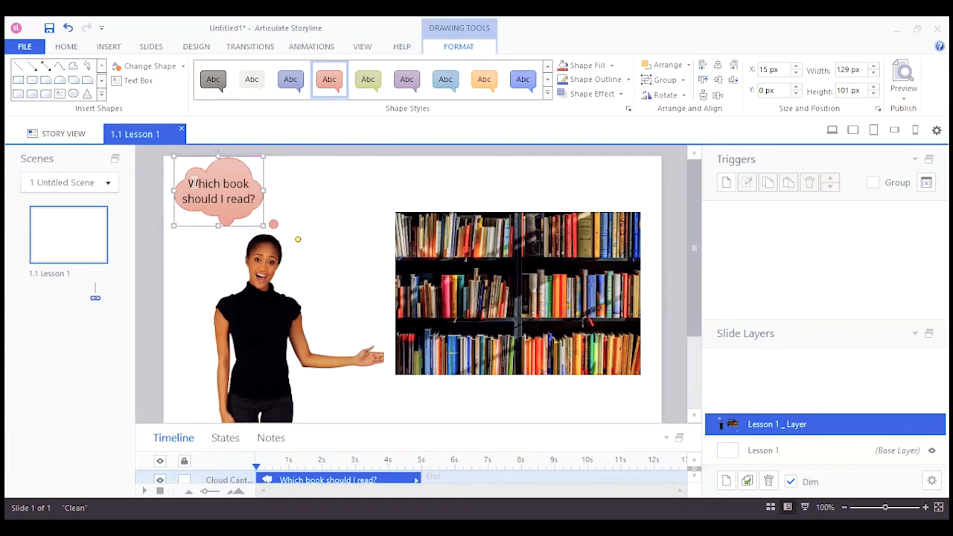
{"action": "left_click_drag", "start_coordinate": [172, 224], "coordinate": [355, 208]}
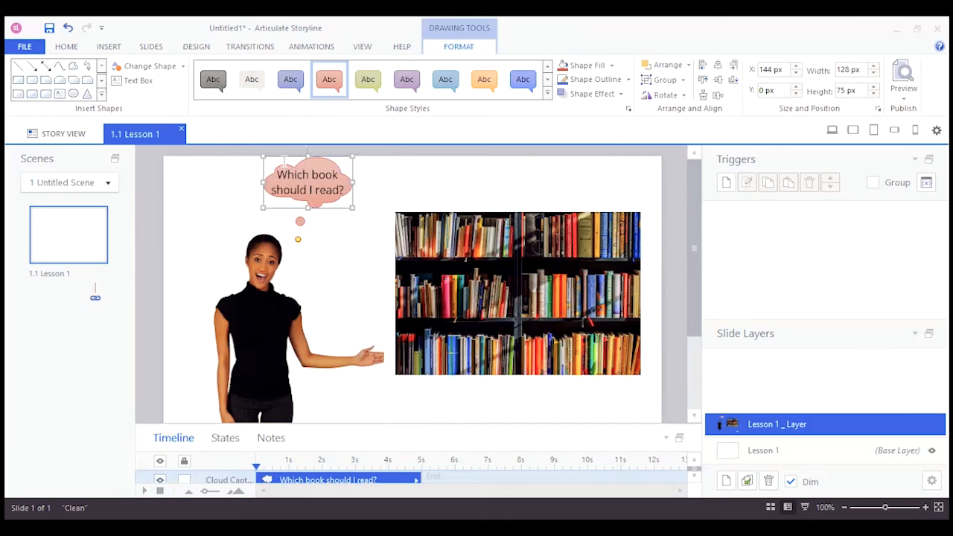
{"action": "left_click_drag", "start_coordinate": [281, 158], "coordinate": [331, 164]}
{"action": "left_click_drag", "start_coordinate": [348, 245], "coordinate": [268, 242]}
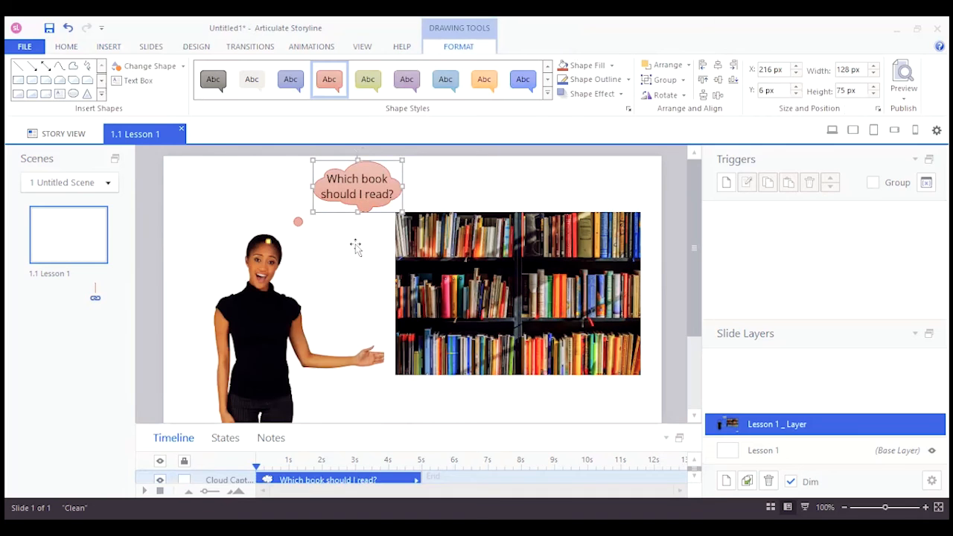
Enlarge the cloud caption to about 134 by 80 px at X 210, Y 6 px, and end its tail just above the character's head
{"action": "left_click", "coordinate": [358, 246]}
{"action": "left_click", "coordinate": [345, 181]}
{"action": "left_click_drag", "start_coordinate": [312, 213], "coordinate": [307, 215]}
{"action": "left_click", "coordinate": [296, 229]}
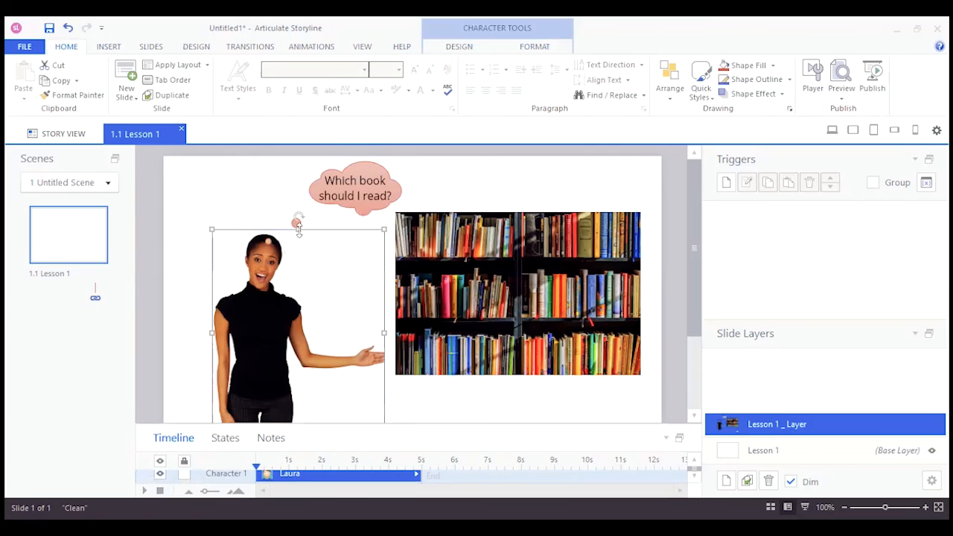
{"action": "left_click", "coordinate": [268, 244]}
{"action": "left_click", "coordinate": [268, 244]}
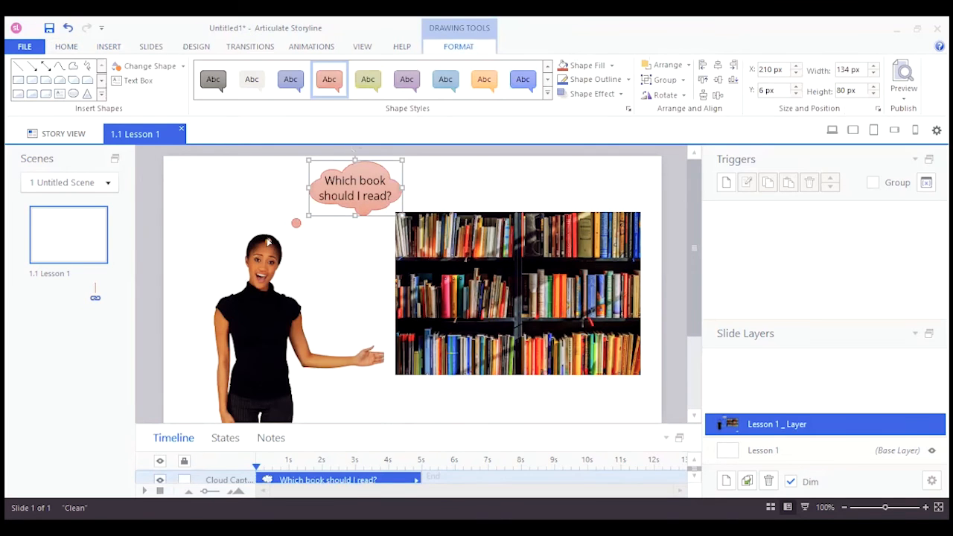
{"action": "left_click_drag", "start_coordinate": [270, 232], "coordinate": [284, 223]}
{"action": "left_click", "coordinate": [360, 244]}
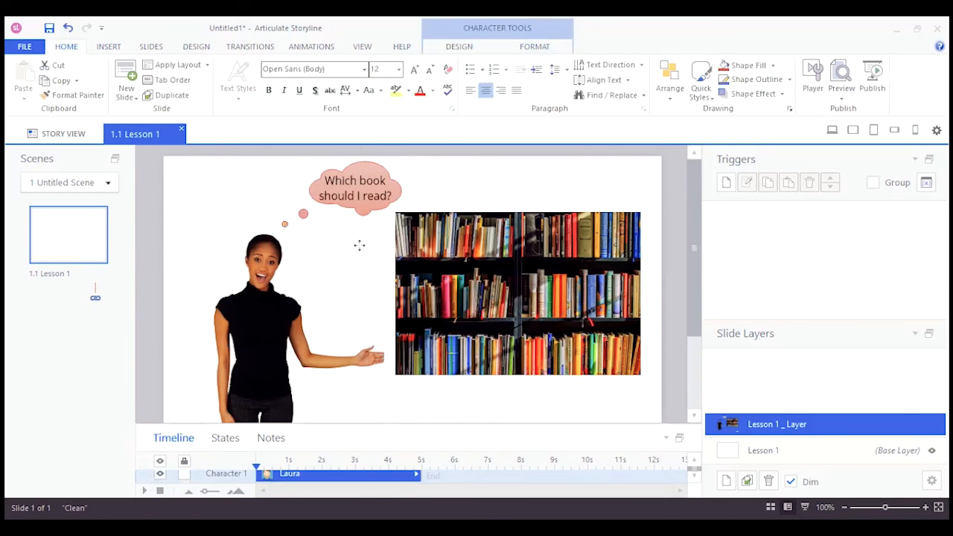
{"action": "left_click", "coordinate": [533, 175]}
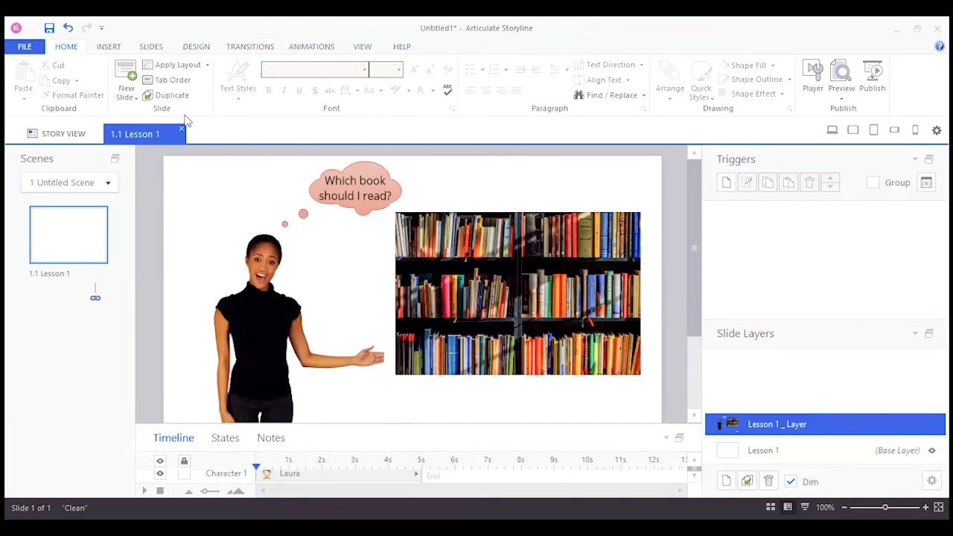
Examine the available options for inserting video, audio, tables and slide numbers
{"action": "left_click", "coordinate": [107, 47]}
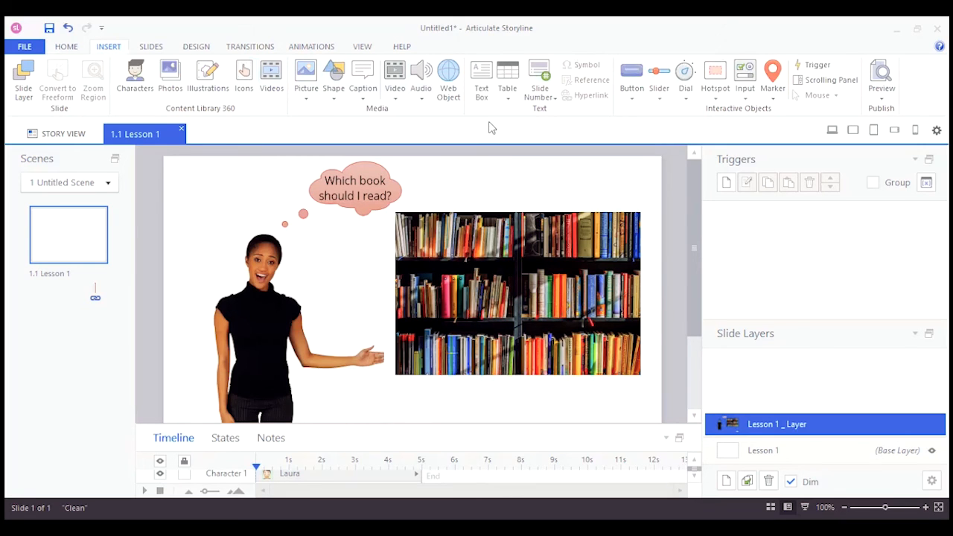
{"action": "left_click", "coordinate": [395, 94]}
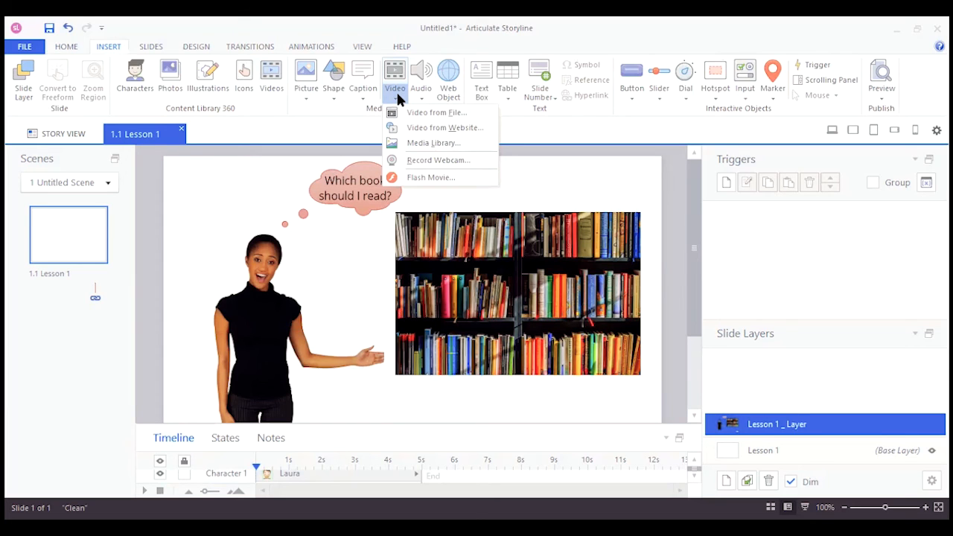
{"action": "left_click", "coordinate": [559, 150]}
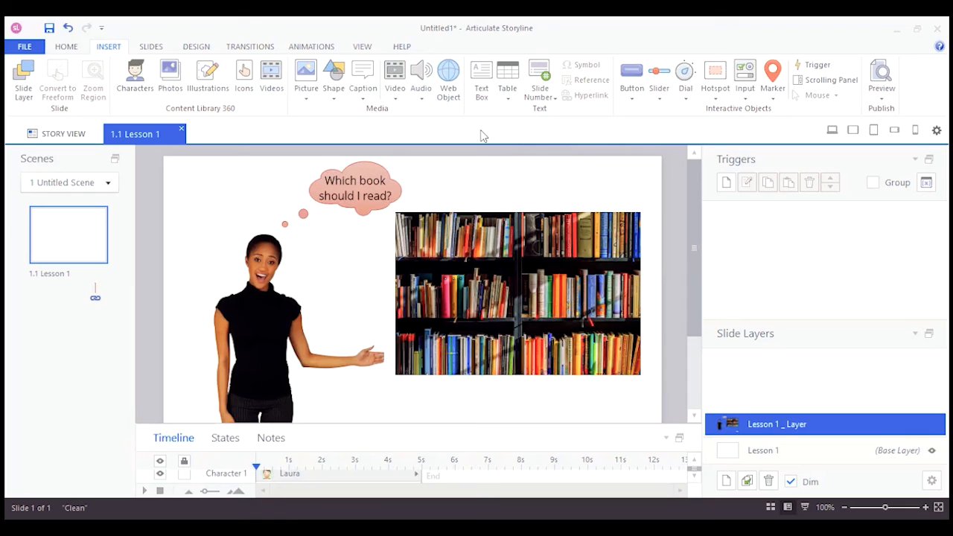
{"action": "left_click", "coordinate": [422, 102]}
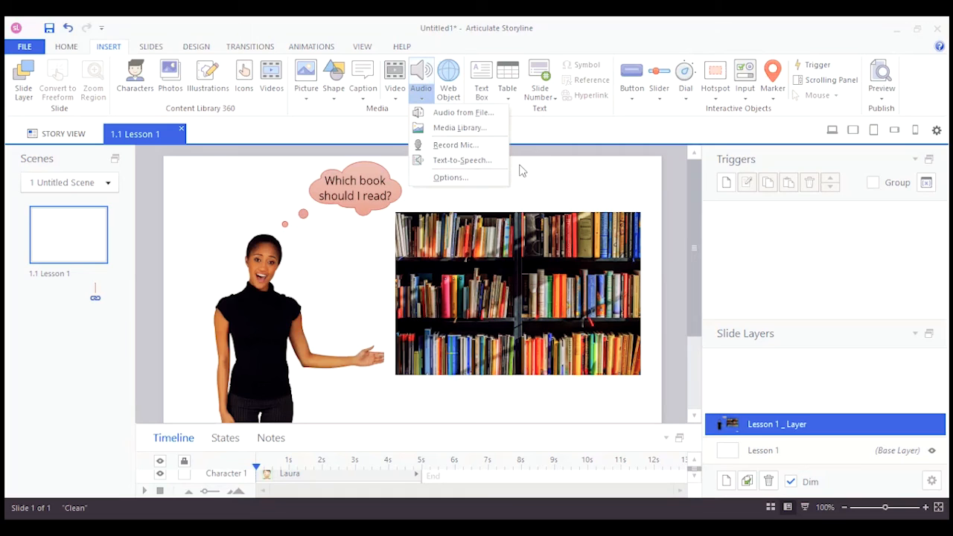
{"action": "left_click", "coordinate": [564, 155]}
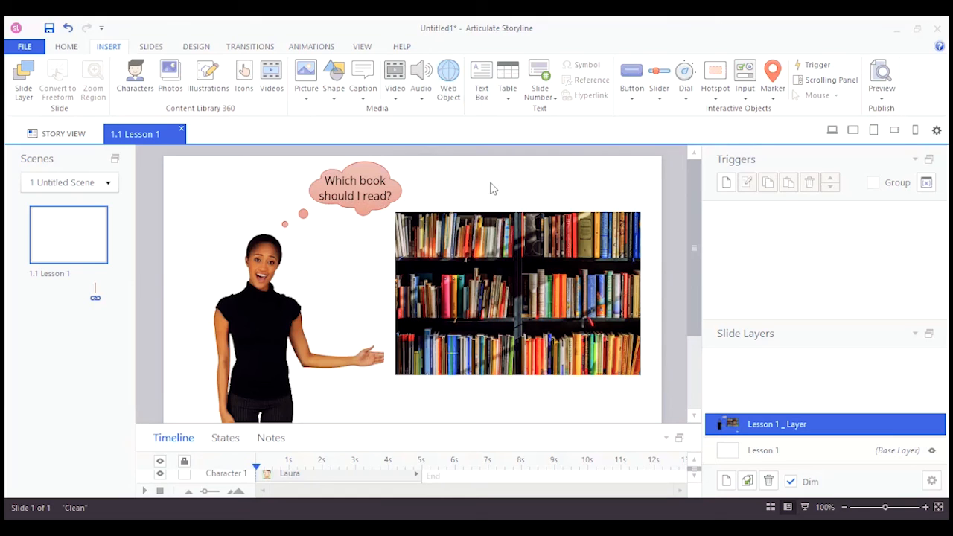
{"action": "left_click", "coordinate": [509, 103]}
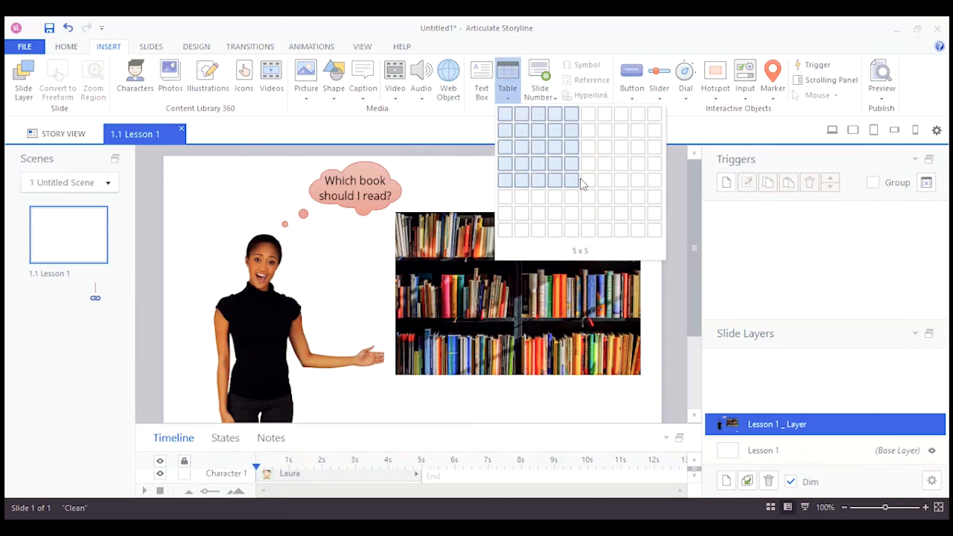
{"action": "left_click", "coordinate": [483, 129]}
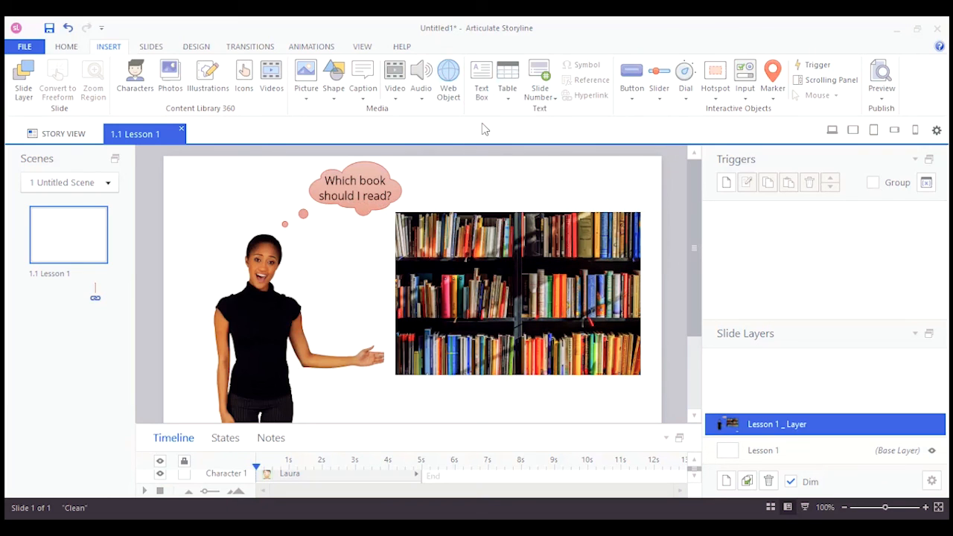
{"action": "left_click", "coordinate": [555, 104]}
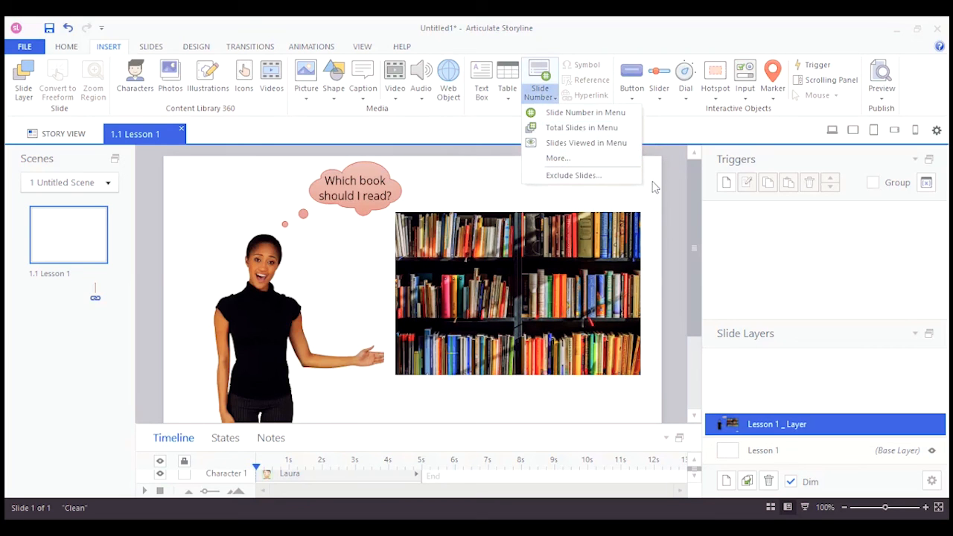
{"action": "left_click", "coordinate": [662, 141]}
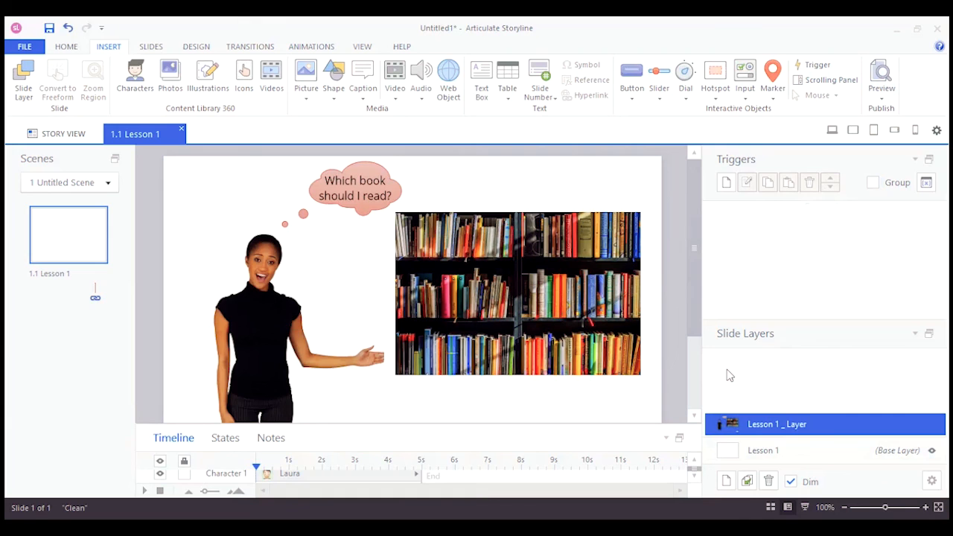
View the Lesson 1 base layer and return to Lesson 1 _ Layer
{"action": "left_click", "coordinate": [810, 450]}
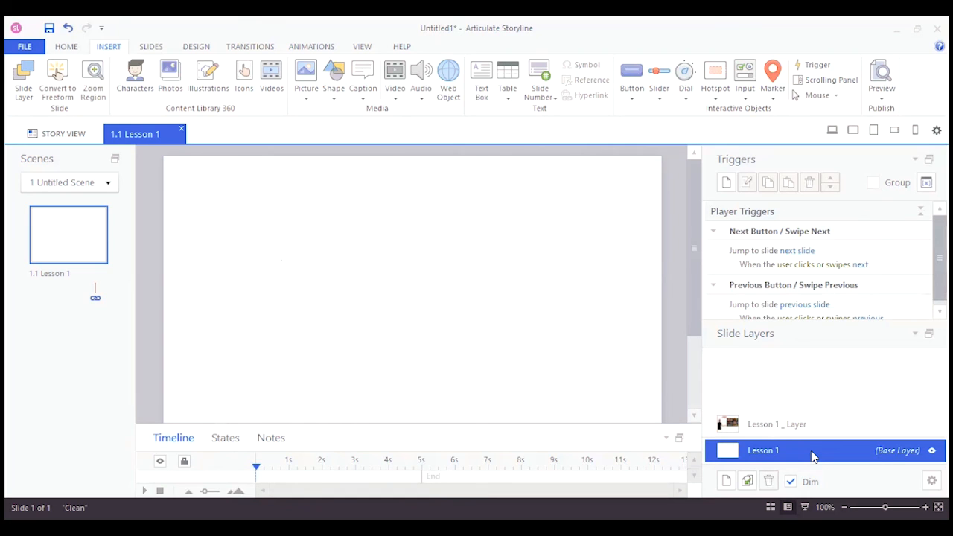
{"action": "left_click", "coordinate": [809, 426]}
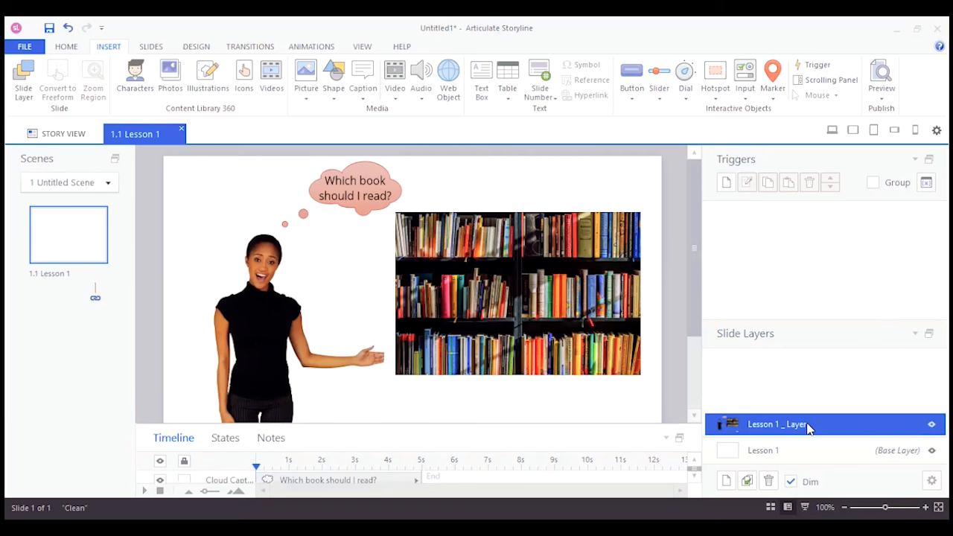